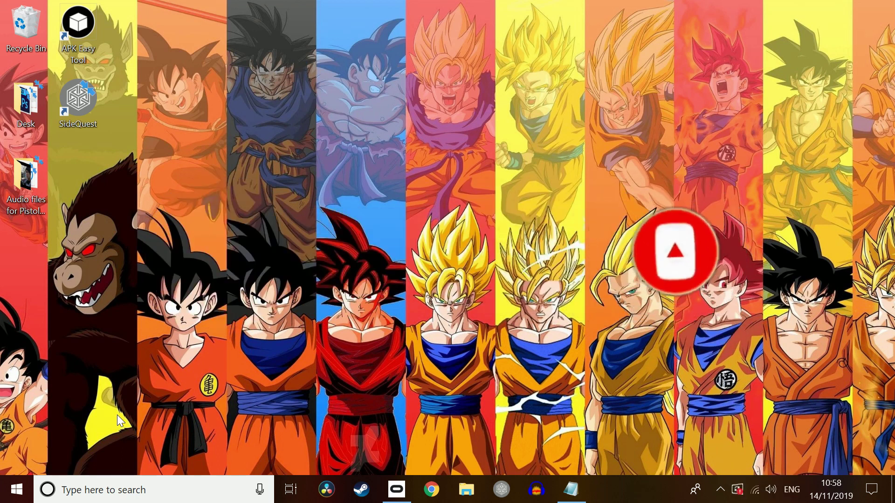
# Show the 'What you will need' Notepad notes with the Wwise, SideQuest and APK Easy Tool links
pyautogui.click(568, 488)
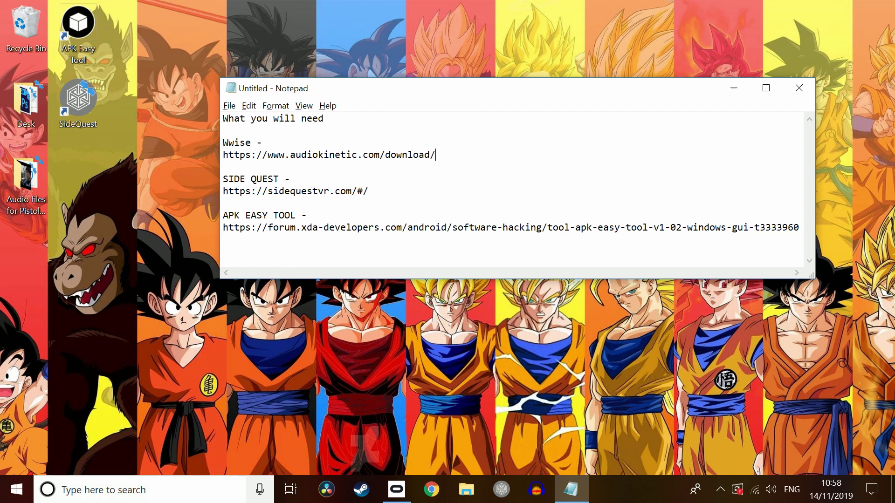
# Find Wwise Launcher via Start search 'ww' and launch installed Wwise 2019.1.5 (64-bit)
pyautogui.click(80, 487)
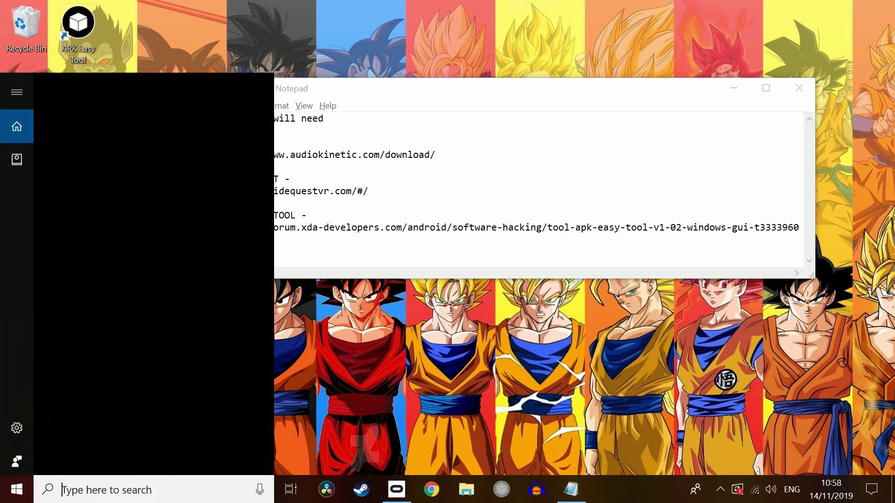
pyautogui.write('ww')
pyautogui.click(128, 139)
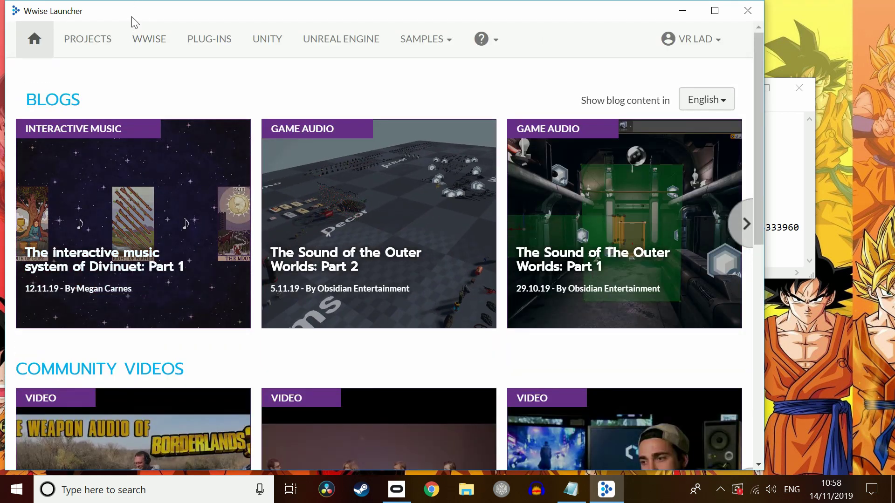
pyautogui.moveTo(134, 22); pyautogui.dragTo(238, 55)
pyautogui.click(251, 75)
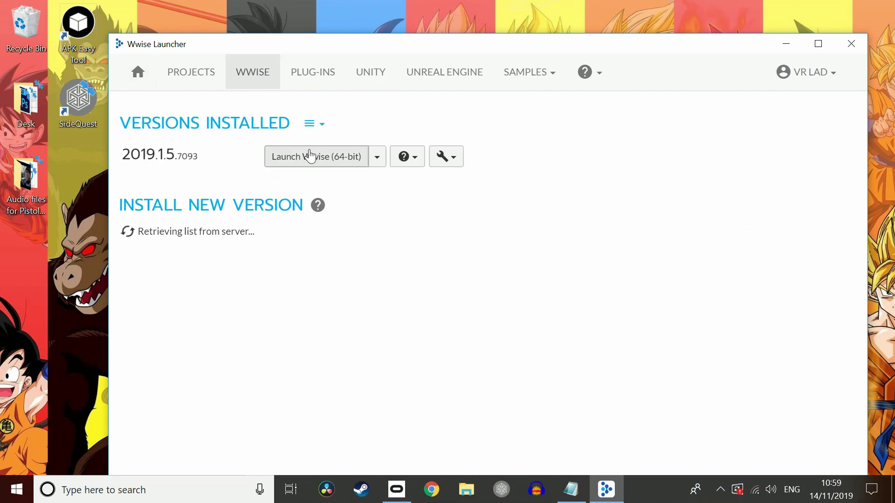
pyautogui.click(310, 205)
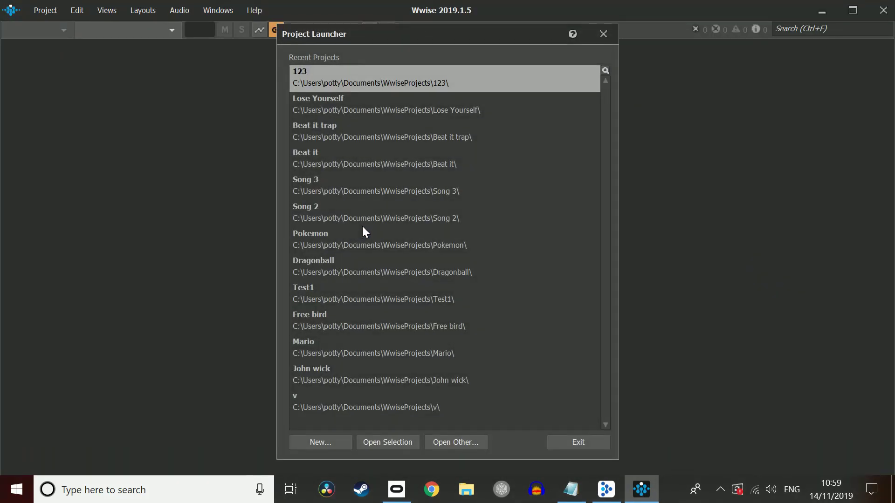
# Create a new Wwise project named Test12 with all optional asset groups deselected
pyautogui.click(335, 440)
pyautogui.click(398, 370)
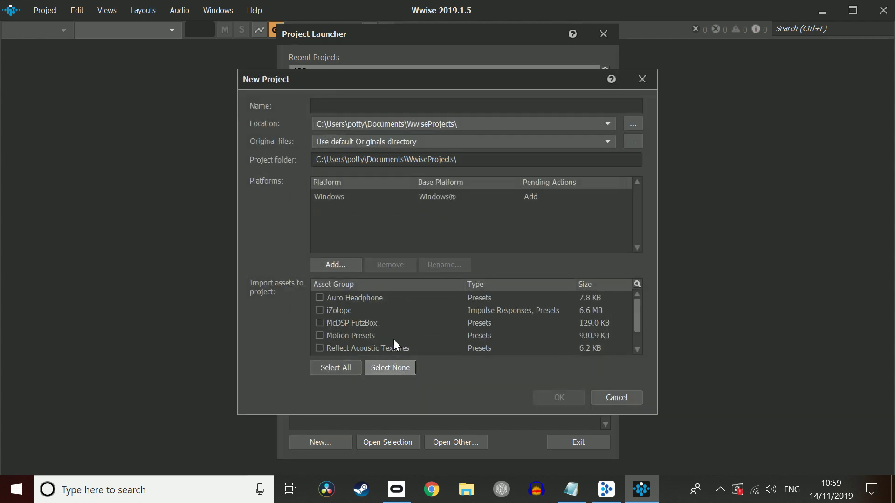
pyautogui.click(345, 106)
pyautogui.write('Trd')
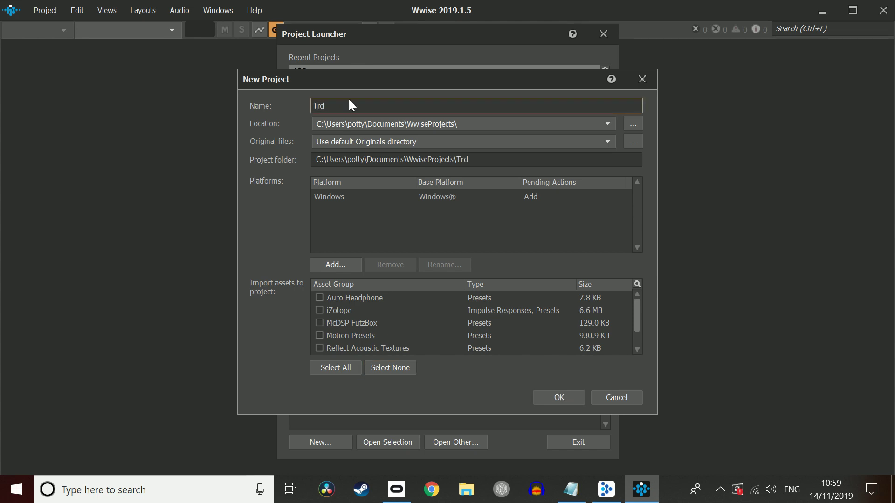
pyautogui.press('BackSpace')
pyautogui.press('BackSpace')
pyautogui.write('est')
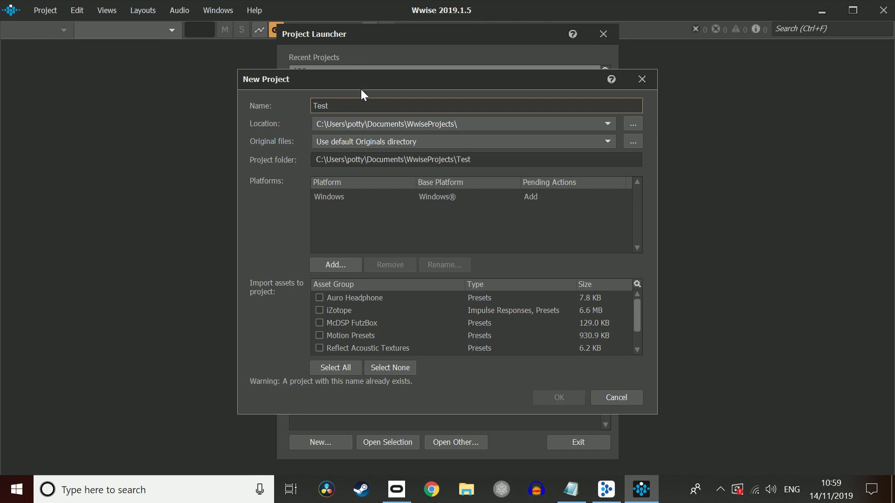
pyautogui.write('12')
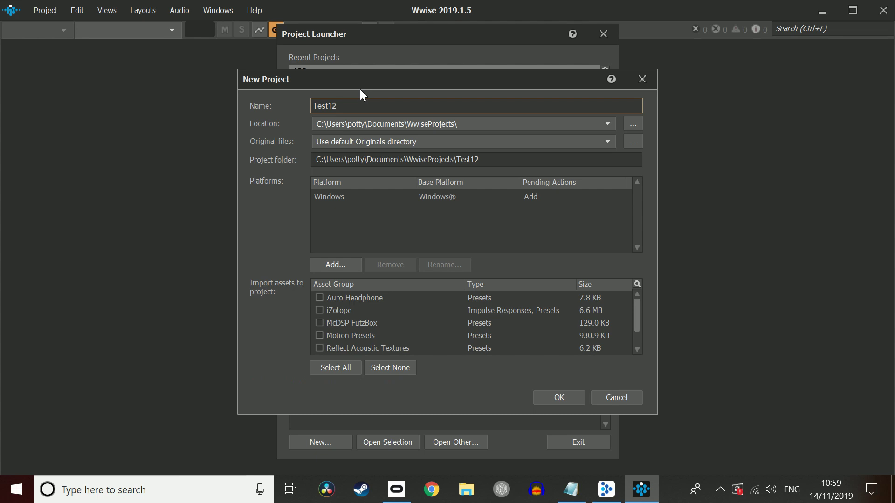
pyautogui.click(563, 398)
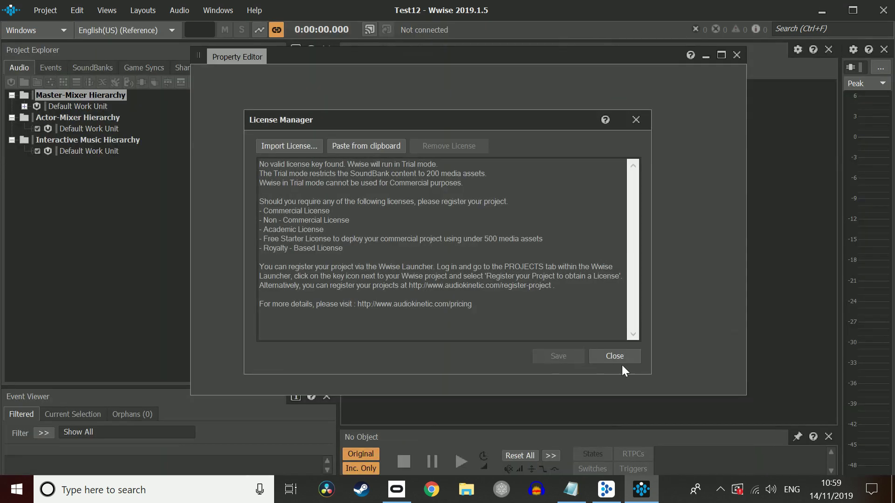
# Dismiss the trial licence notice and open Project > Import Audio Files
pyautogui.click(620, 357)
pyautogui.click(54, 12)
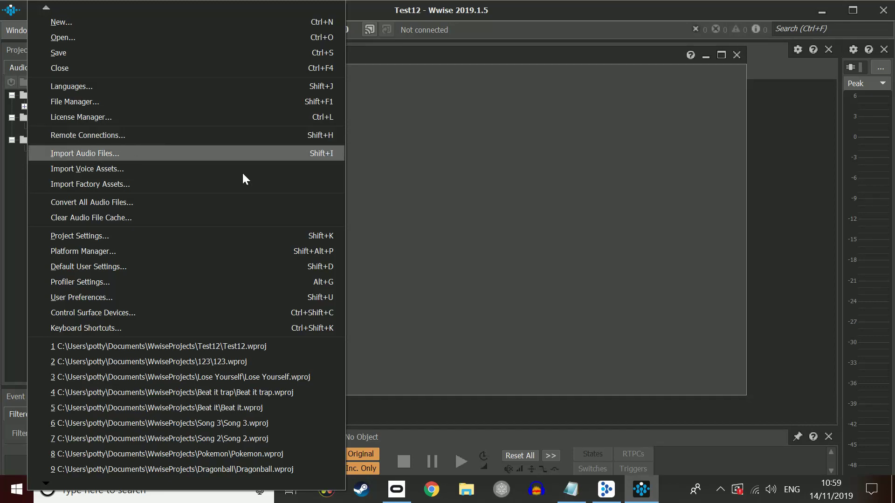
pyautogui.click(424, 221)
pyautogui.click(43, 13)
pyautogui.click(90, 153)
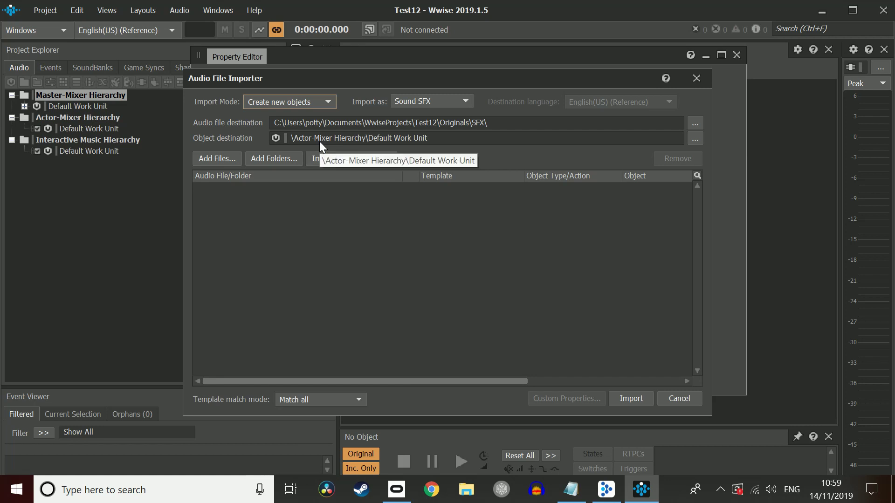
# Import John wick.wav from the Desktop's 'Audio files for Pistol whip' folder
pyautogui.click(466, 490)
pyautogui.click(299, 228)
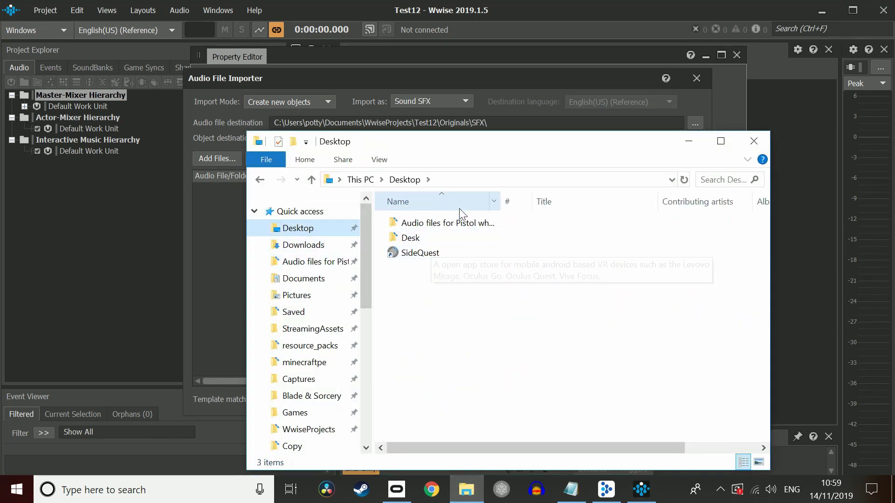
pyautogui.doubleClick(464, 225)
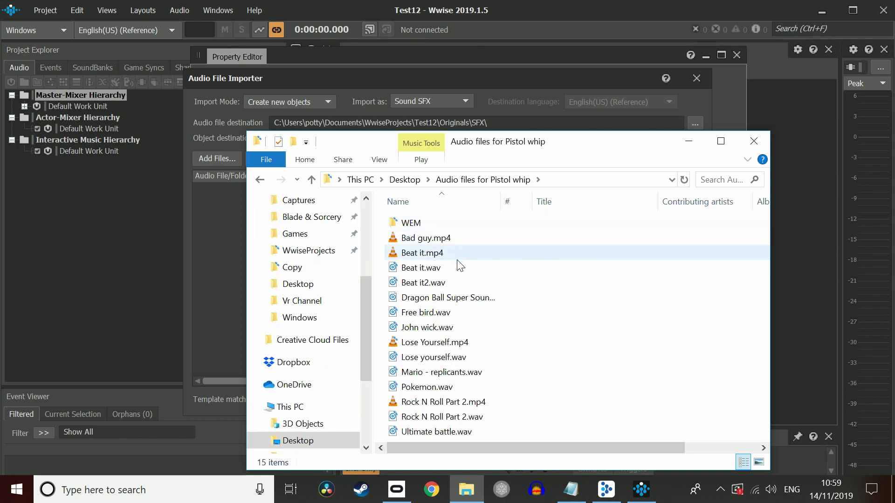
pyautogui.moveTo(454, 168); pyautogui.dragTo(571, 189)
pyautogui.moveTo(525, 352); pyautogui.dragTo(318, 313)
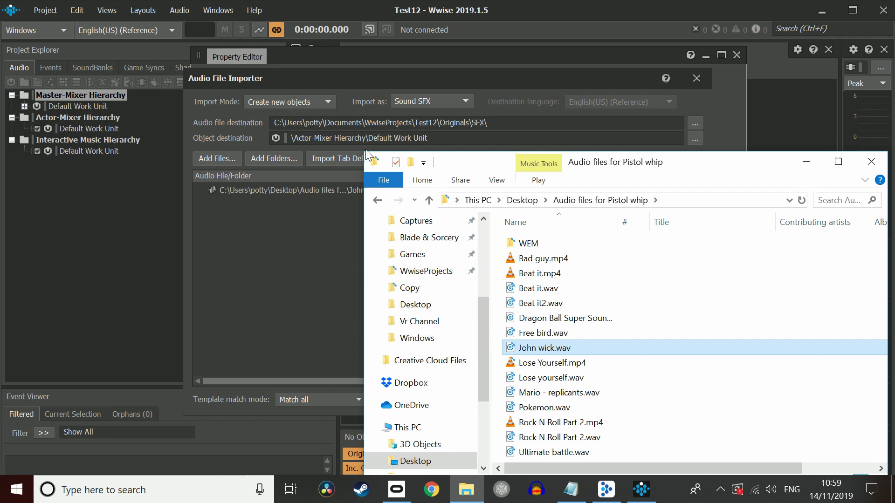
pyautogui.click(448, 73)
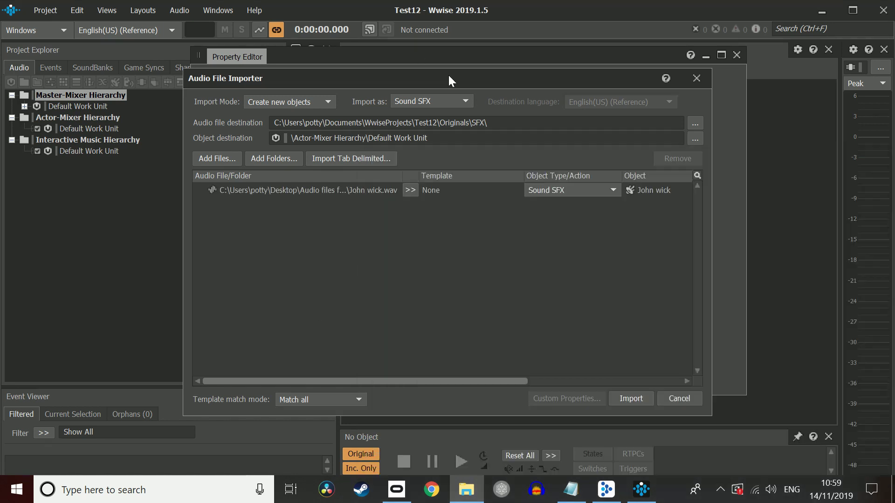
pyautogui.click(629, 398)
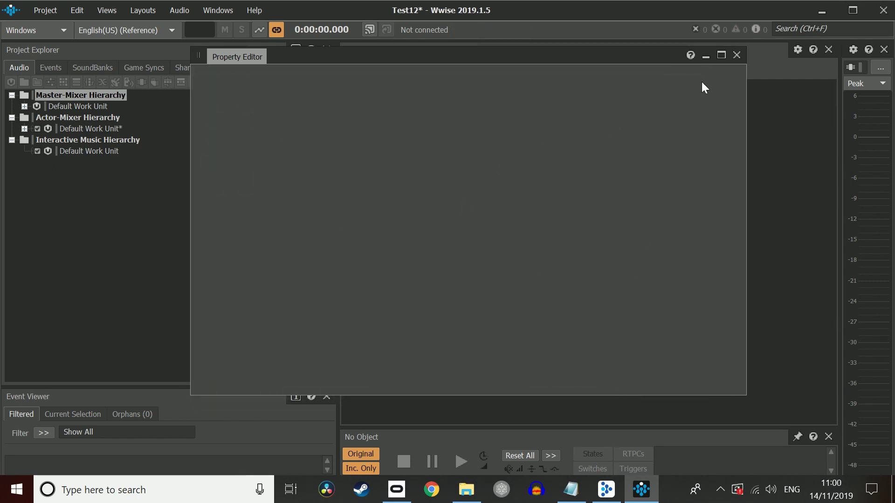
# Expand Master Audio Bus in Schematic View and right-click the John wick node
pyautogui.click(738, 53)
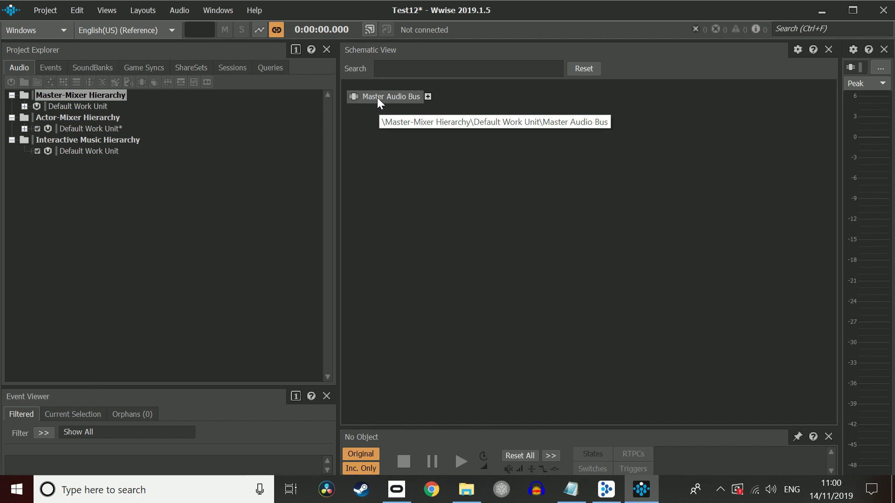
pyautogui.click(427, 96)
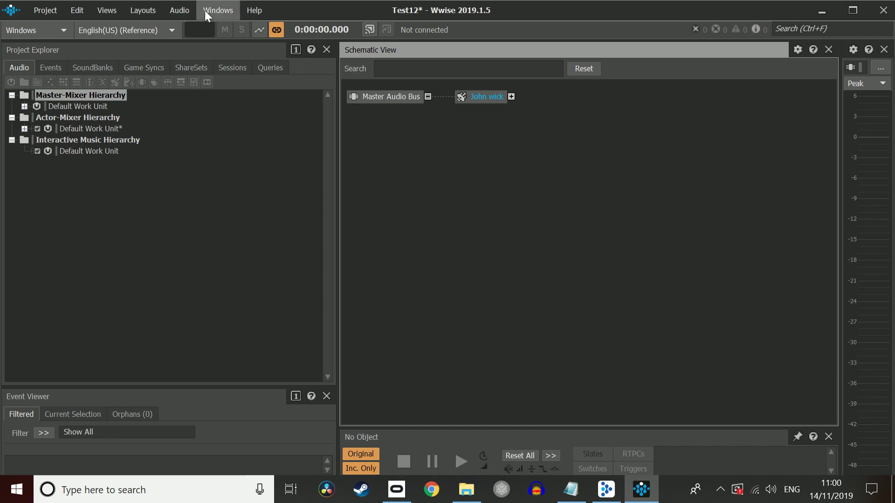
pyautogui.click(153, 9)
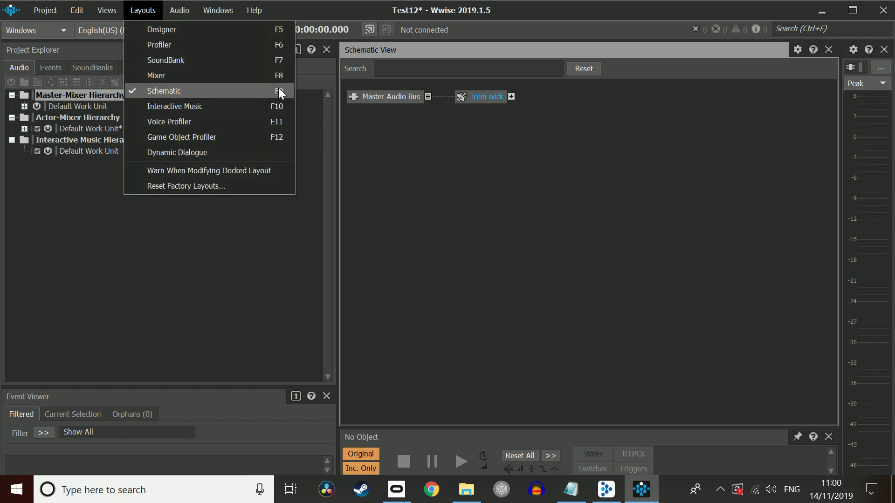
pyautogui.click(386, 113)
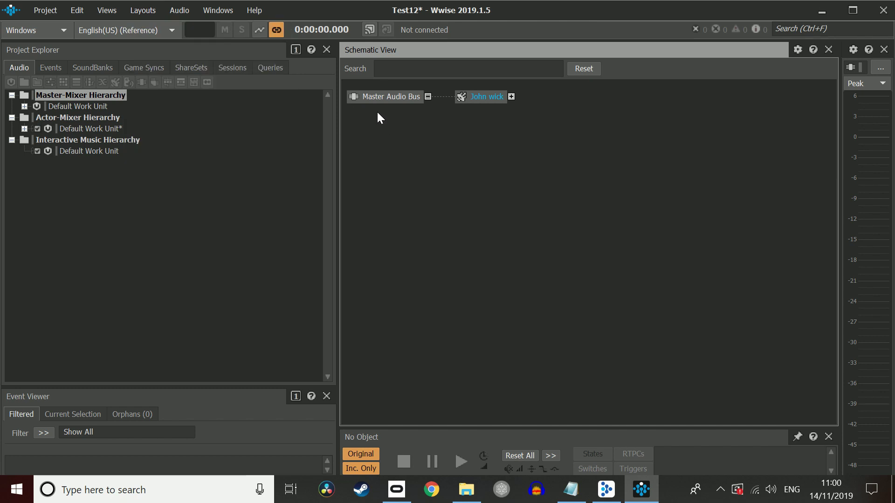
pyautogui.click(428, 97)
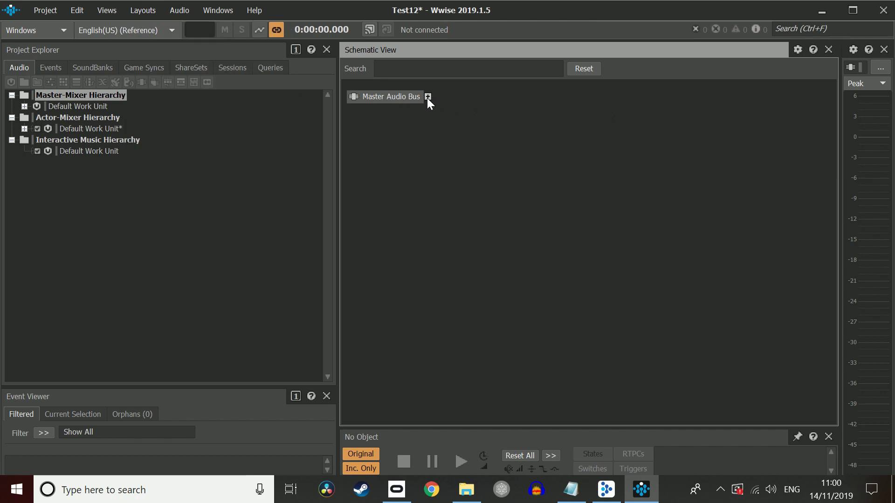
pyautogui.click(427, 96)
pyautogui.rightClick(488, 96)
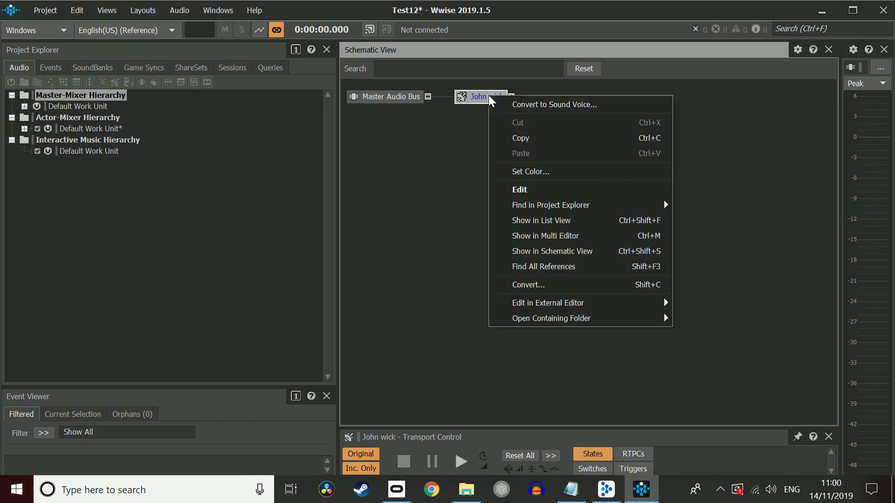
# Set Default Conversion Settings to Vorbis and convert John wick for Windows (65.1 MB to 6.3 MB)
pyautogui.click(504, 188)
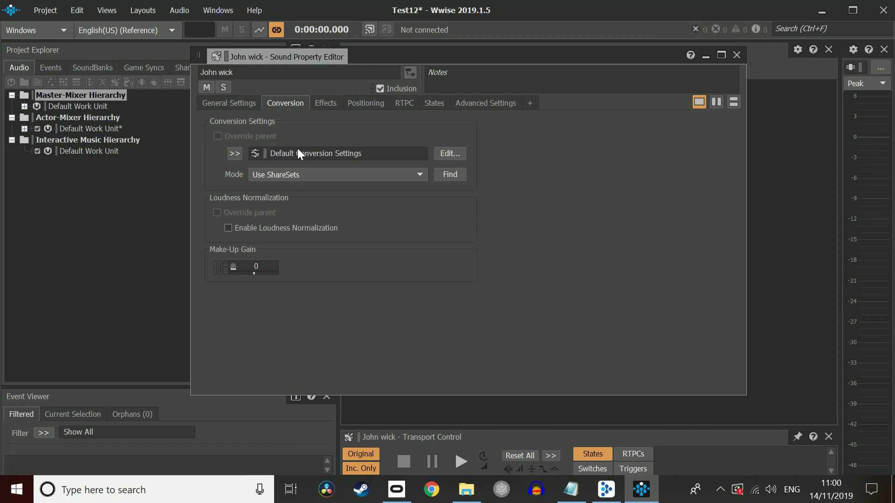
pyautogui.click(449, 153)
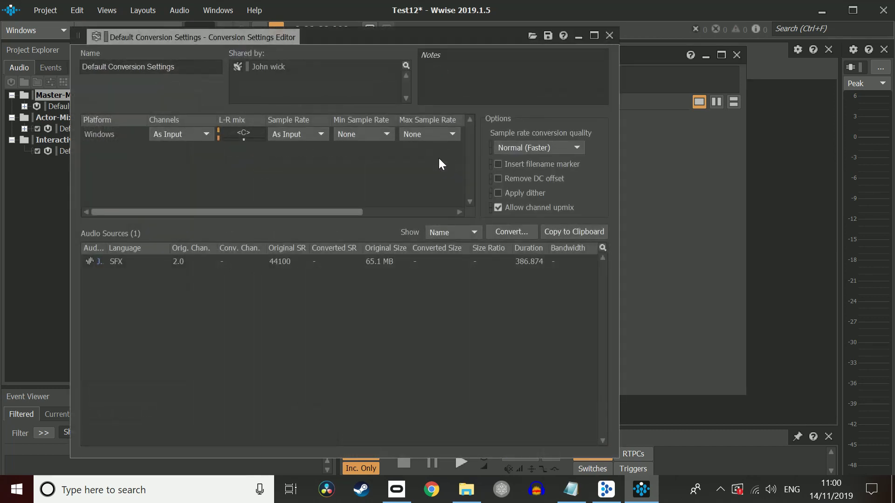
pyautogui.moveTo(312, 210); pyautogui.dragTo(332, 212)
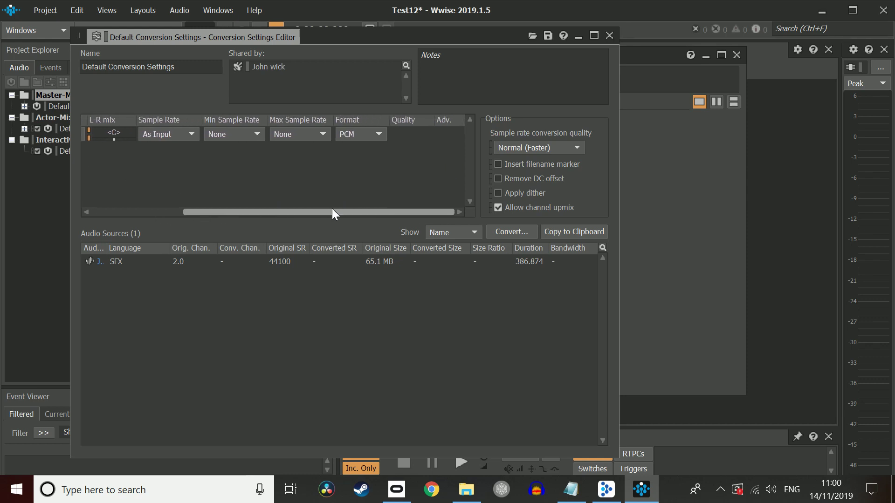
pyautogui.click(360, 133)
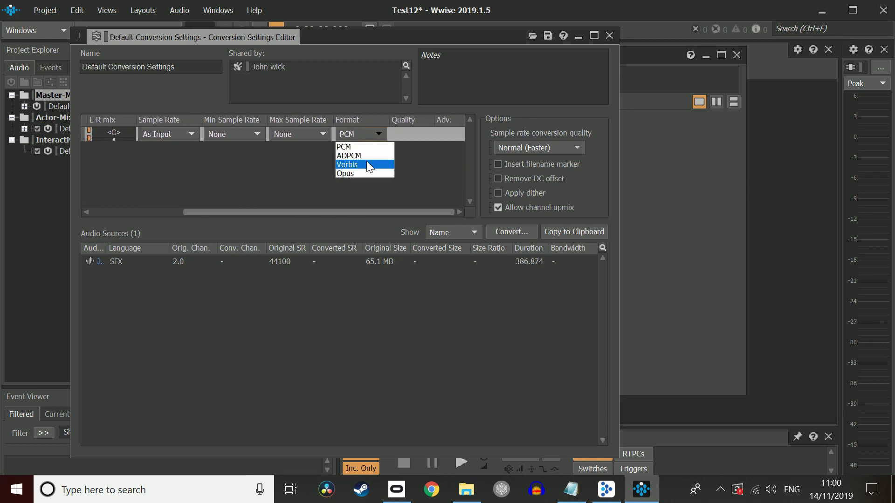
pyautogui.click(366, 161)
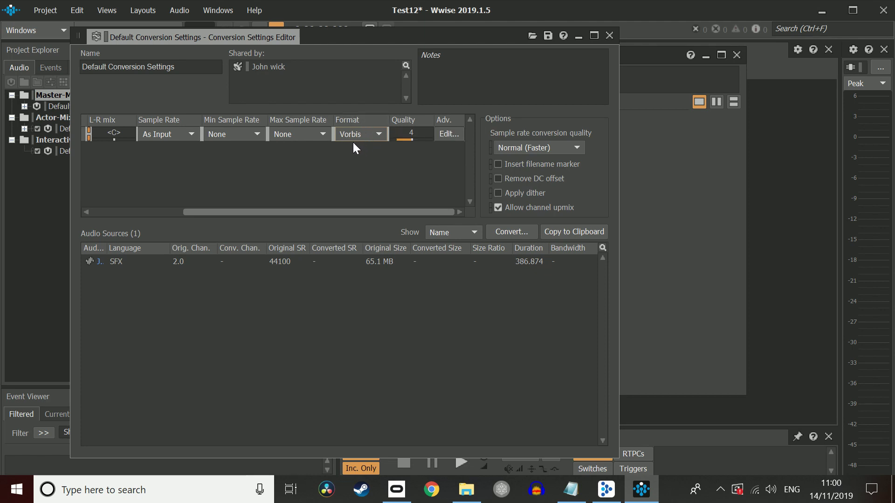
pyautogui.click(505, 228)
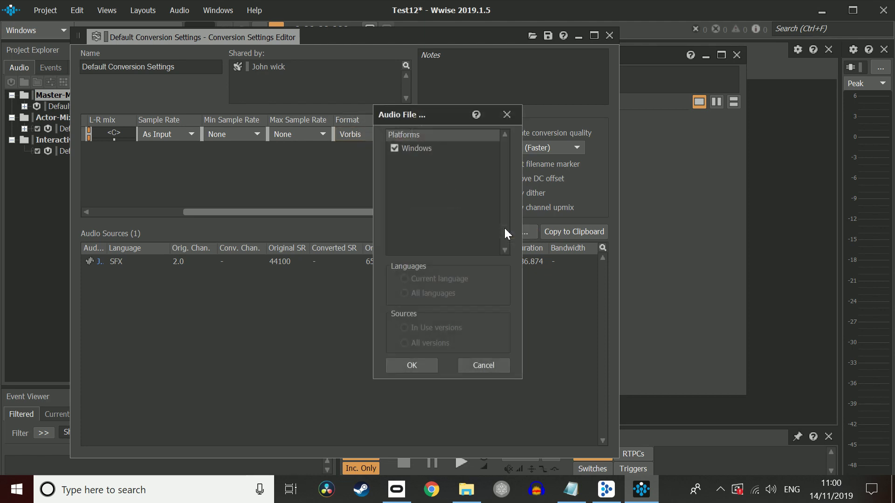
pyautogui.click(413, 365)
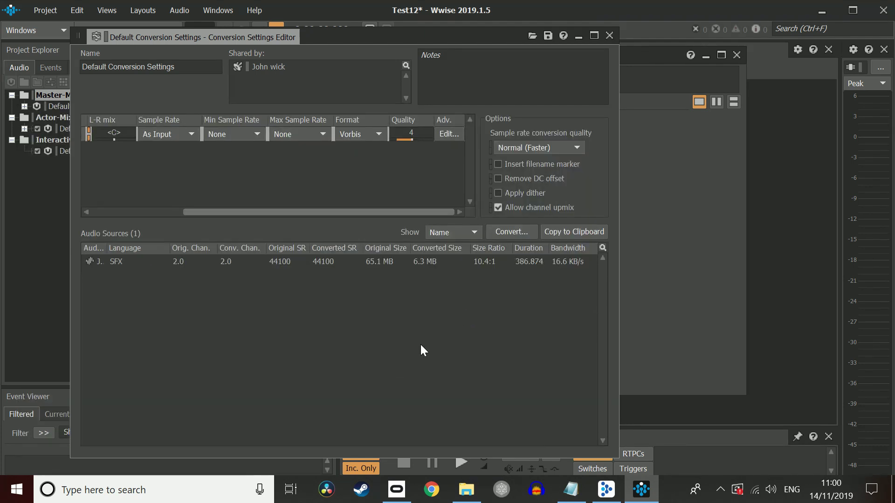
# Close the conversion settings editor and quit Wwise without saving the project
pyautogui.click(608, 38)
pyautogui.click(884, 10)
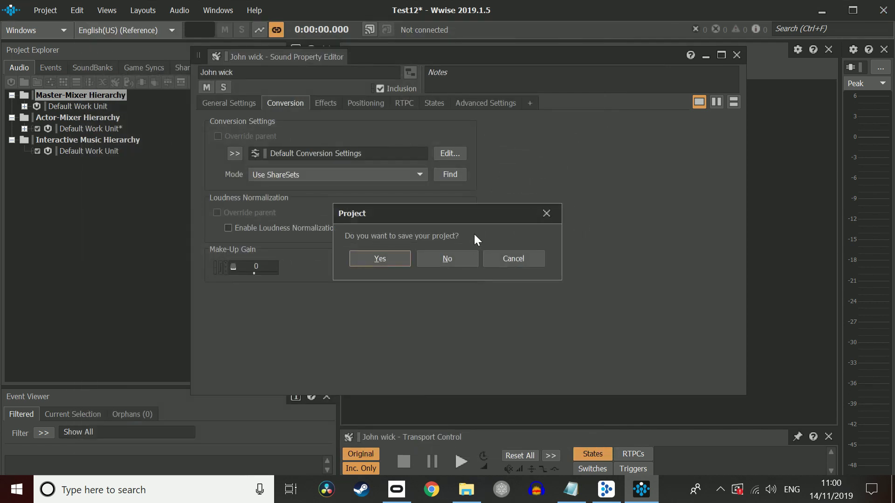
pyautogui.click(458, 258)
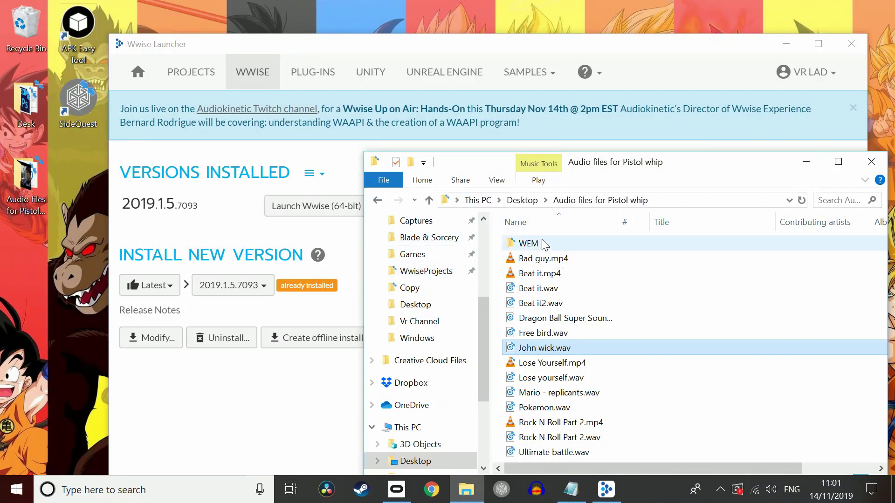
# Move the John wick .wem from Documents\WwiseProjects\Test12\.cache\Windows\SFX to the desktop
pyautogui.doubleClick(532, 243)
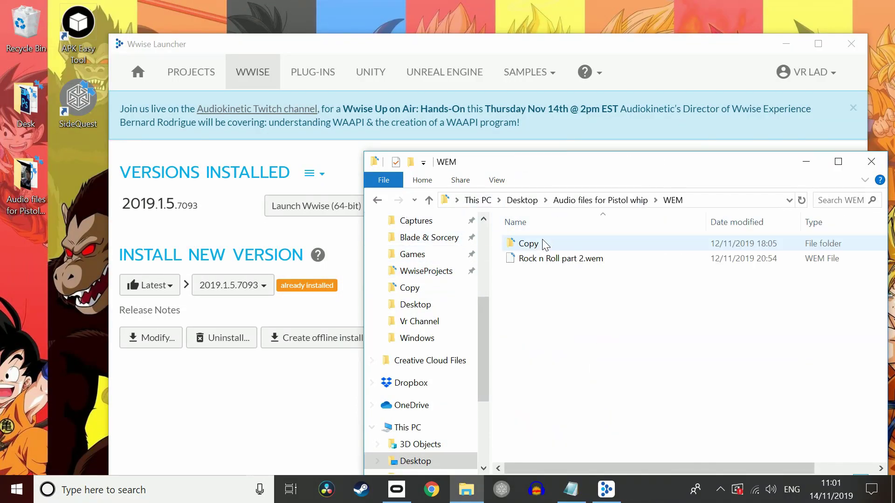
pyautogui.click(378, 201)
pyautogui.scroll(4, 421, 317)
pyautogui.scroll(2, 421, 317)
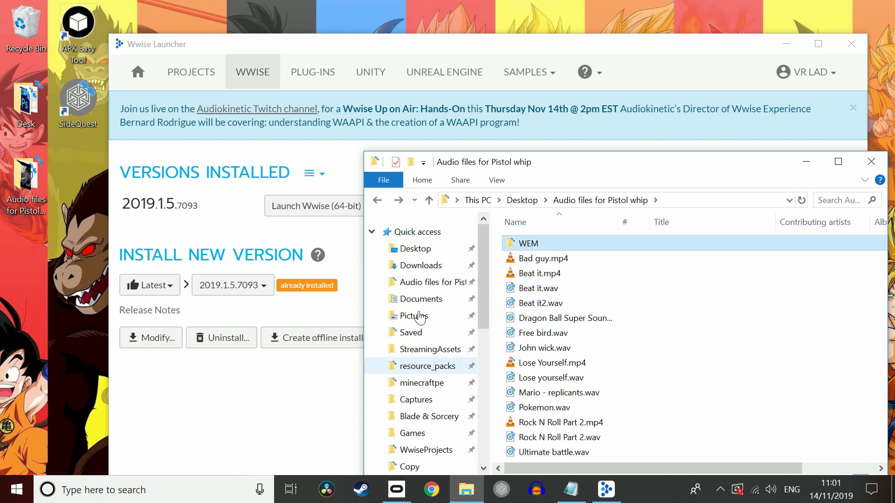
pyautogui.click(420, 299)
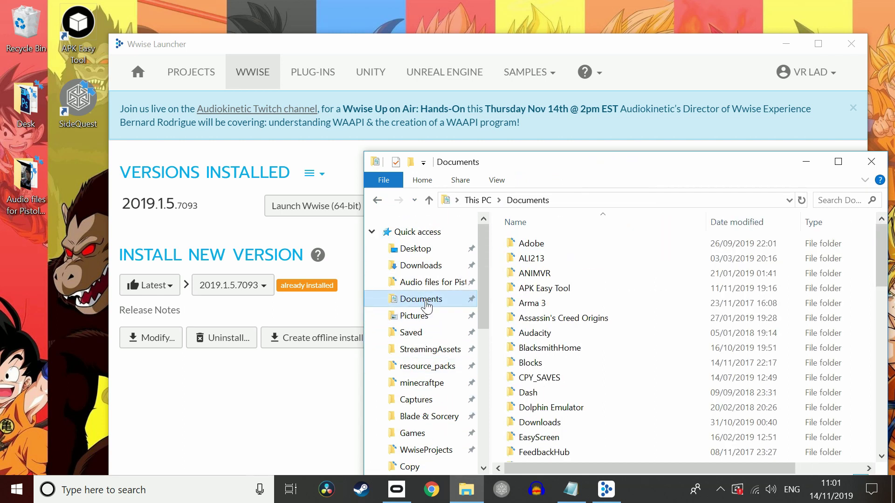
pyautogui.scroll(-10, 554, 346)
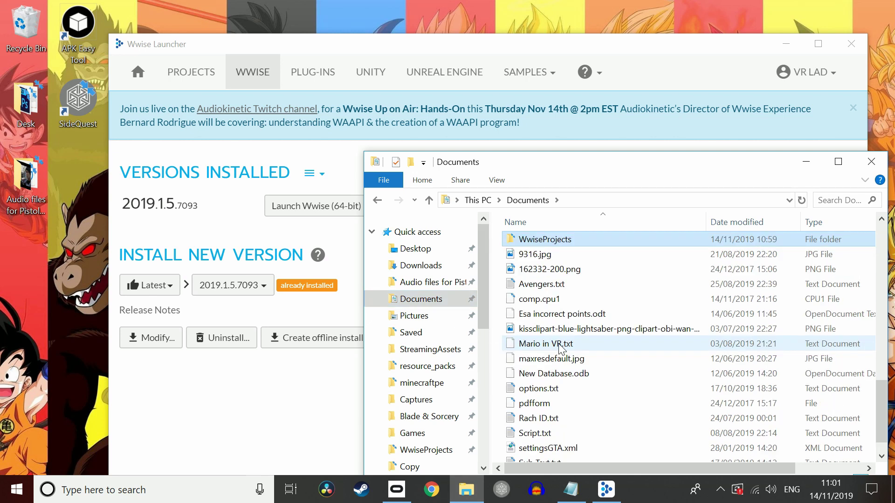
pyautogui.doubleClick(563, 239)
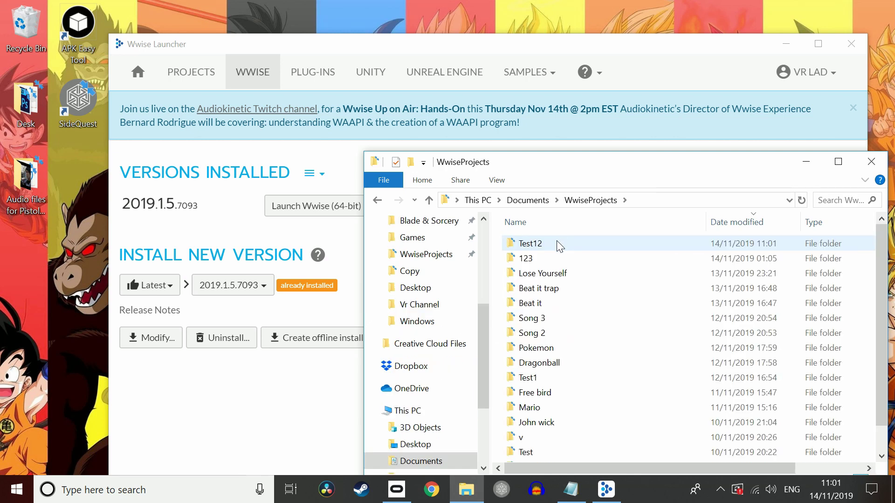
pyautogui.doubleClick(556, 241)
pyautogui.doubleClick(557, 241)
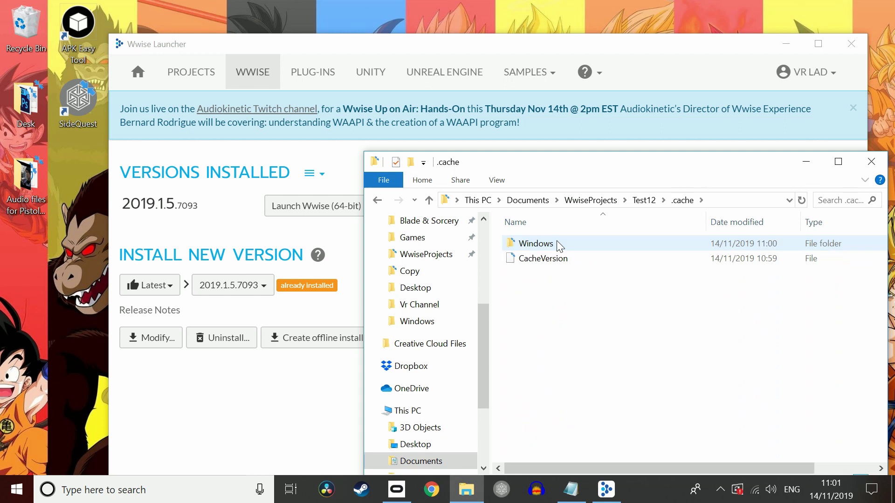
pyautogui.doubleClick(557, 242)
pyautogui.doubleClick(560, 244)
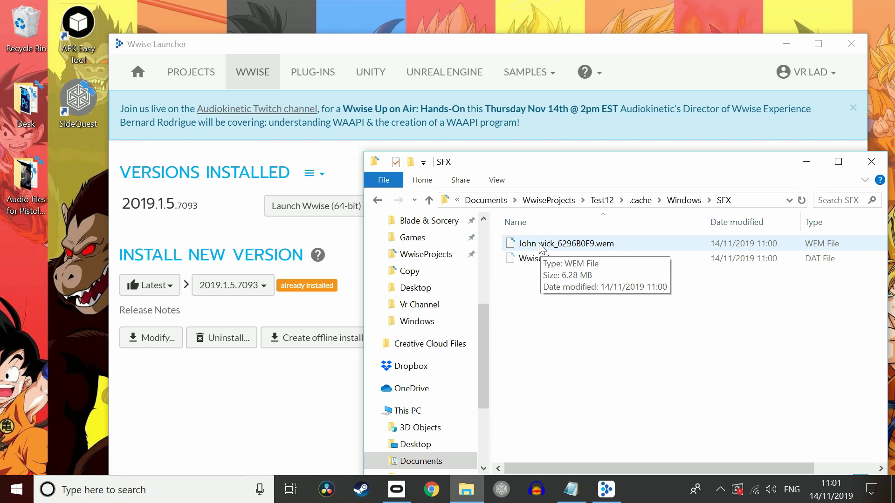
pyautogui.moveTo(540, 247); pyautogui.dragTo(27, 281)
# Close the SFX folder window and Wwise Launcher, then bring up SideQuest v0.7.5
pyautogui.click(871, 162)
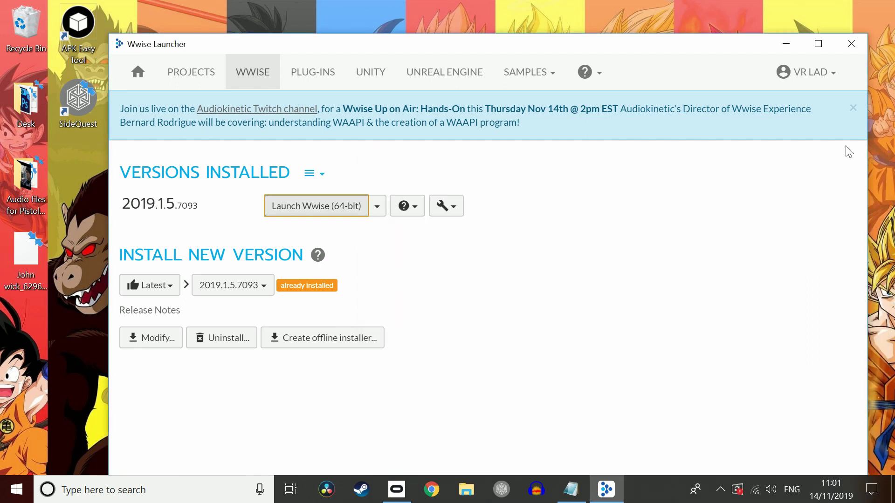
pyautogui.click(850, 43)
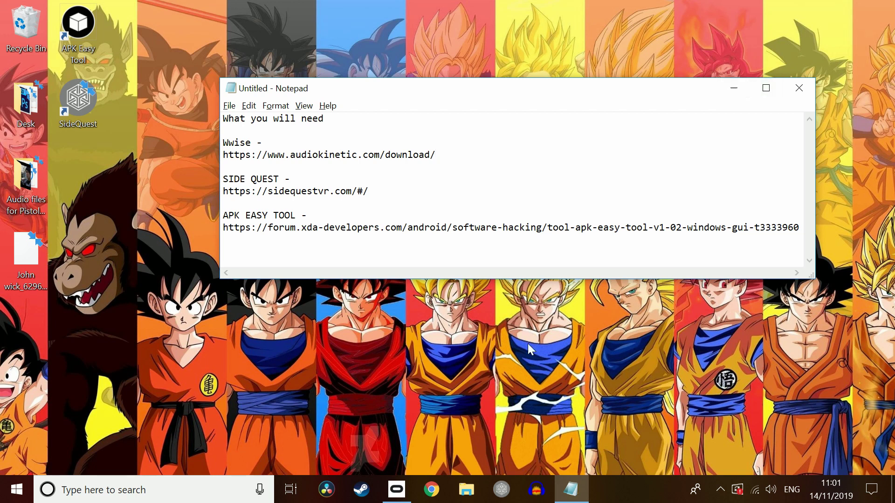
pyautogui.click(491, 493)
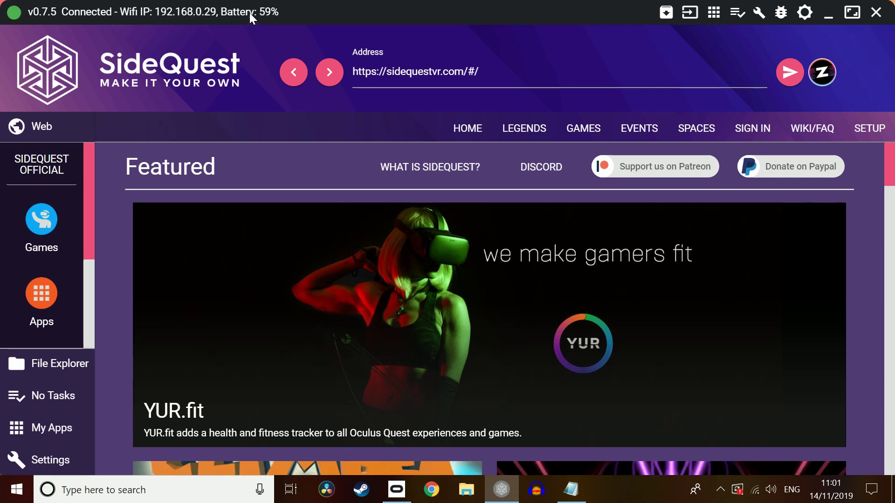
# Open com.cloudheadgames.pistolwhip's App Settings from My Apps and scroll to Backups
pyautogui.click(51, 374)
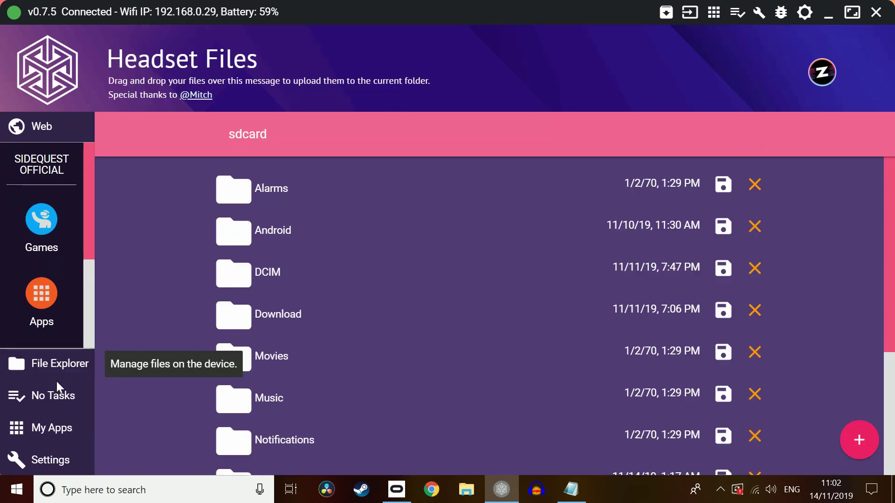
pyautogui.click(61, 426)
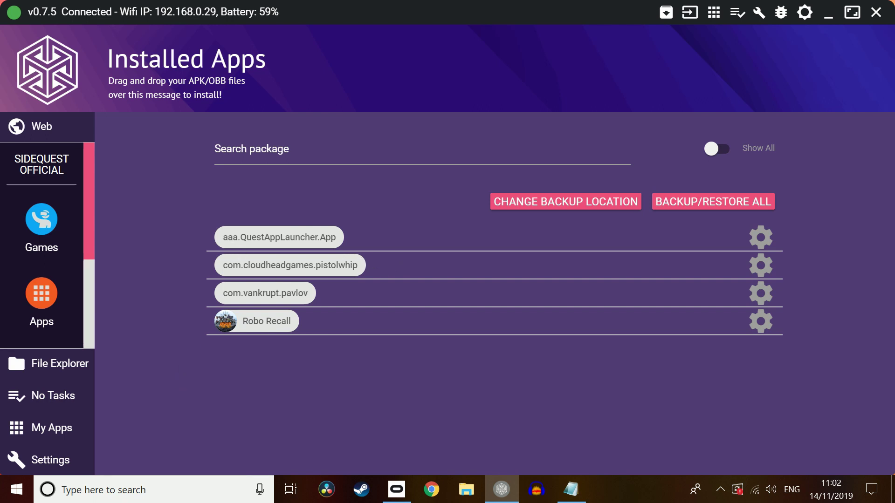
pyautogui.click(762, 265)
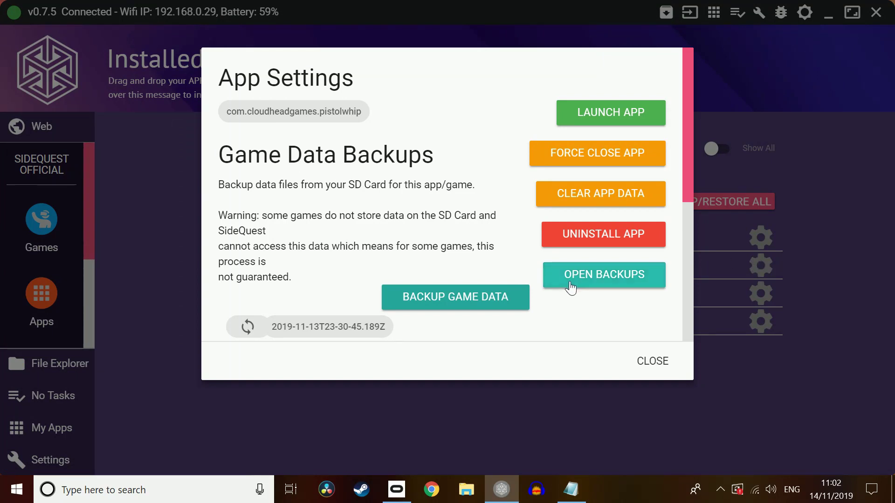
pyautogui.scroll(-3, 569, 285)
pyautogui.scroll(-3, 569, 286)
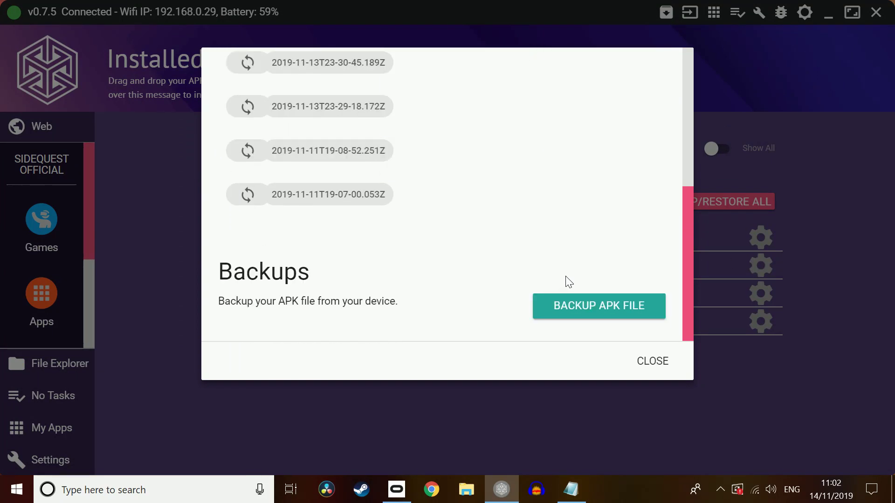
# Back up the Pistol Whip APK file to the computer and wait for the task to finish
pyautogui.click(598, 311)
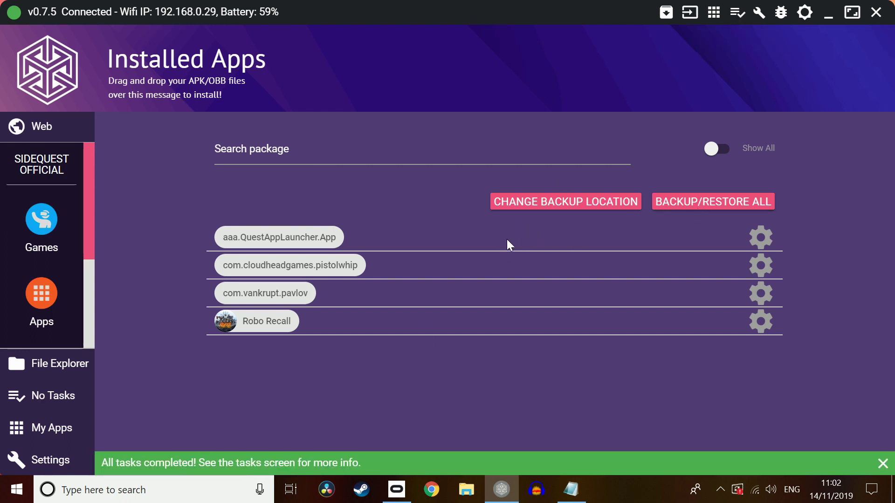
# Back up Pistol Whip from its SideQuest app settings and open the backups folder on the computer
pyautogui.click(758, 269)
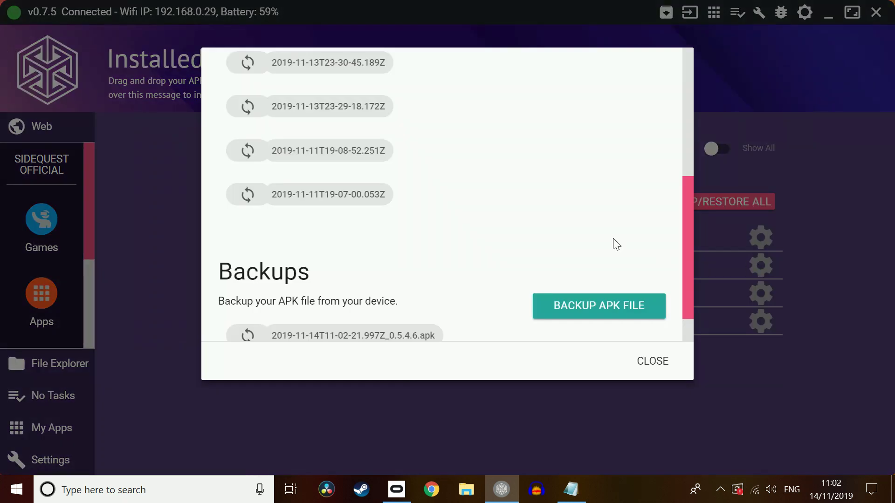
pyautogui.scroll(-2, 608, 245)
pyautogui.scroll(6, 521, 250)
pyautogui.scroll(-2, 521, 240)
pyautogui.click(611, 210)
pyautogui.click(465, 497)
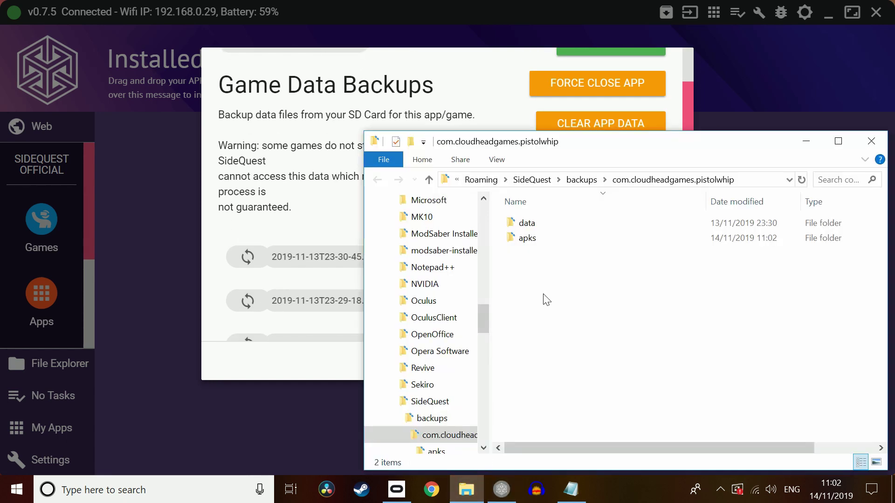
# Uninstall Pistol Whip from the headset via its app settings
pyautogui.click(473, 65)
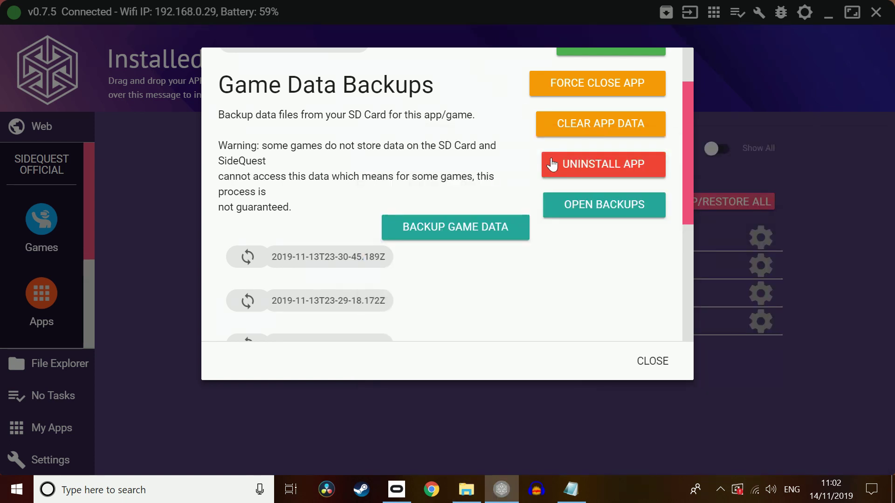
pyautogui.click(571, 169)
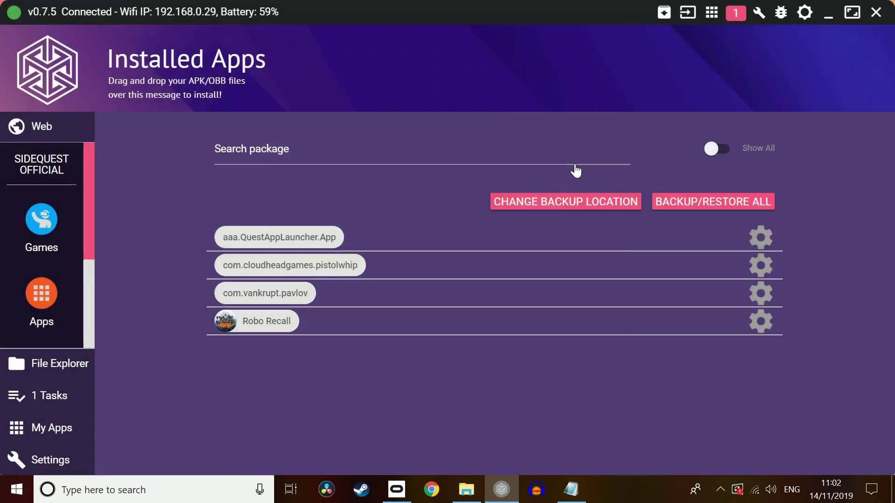
pyautogui.click(471, 494)
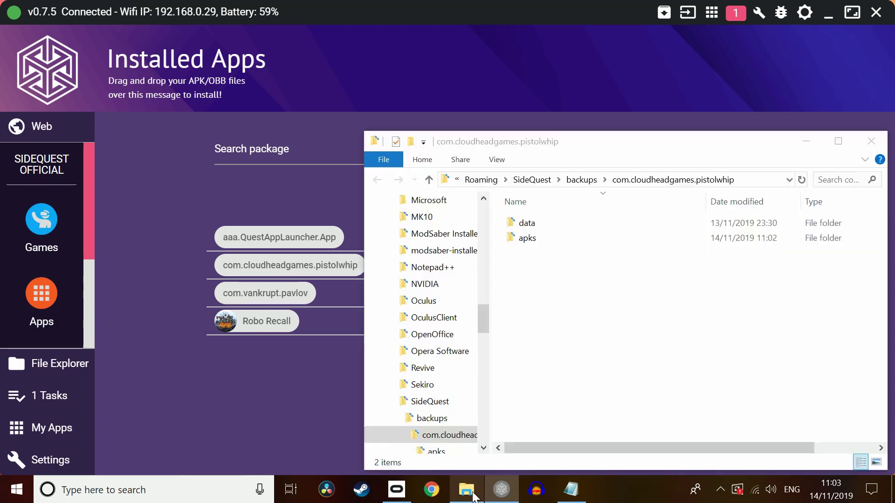
pyautogui.click(468, 490)
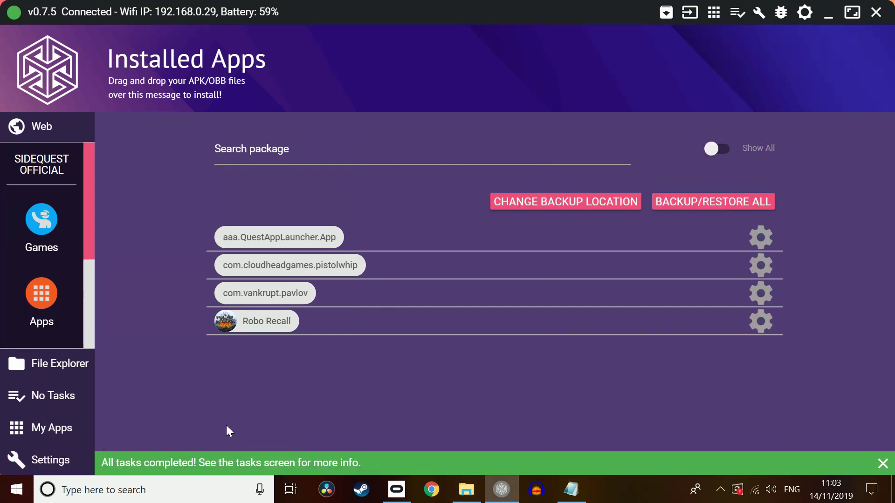
# Check the Tasks screen, then confirm pistolwhip is gone from Installed Apps
pyautogui.click(31, 397)
pyautogui.click(60, 429)
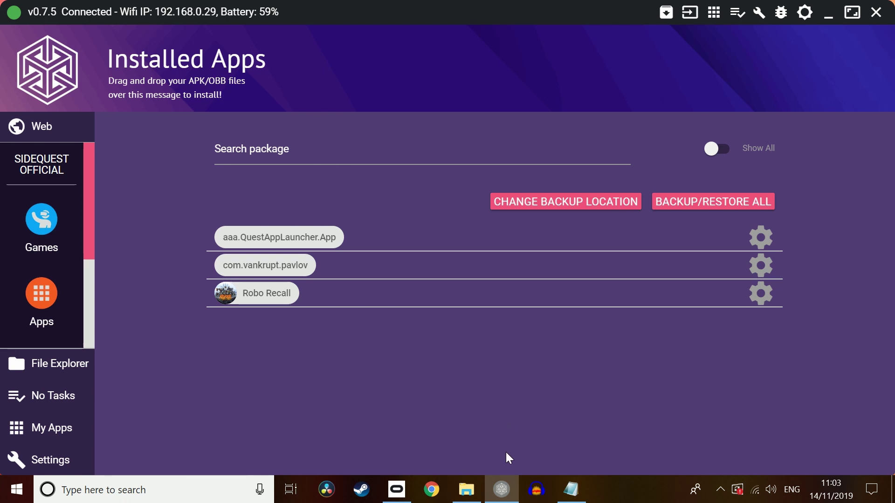
pyautogui.click(509, 490)
pyautogui.click(511, 490)
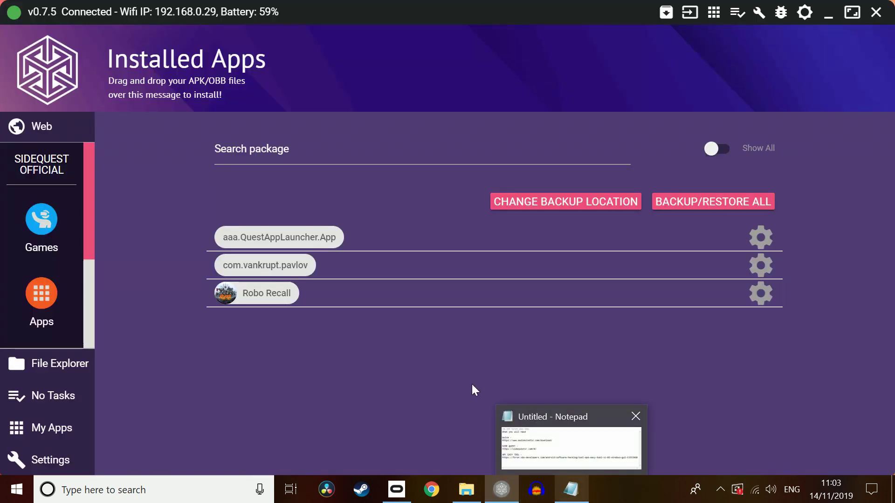
# Open the apks subfolder of the pistolwhip backup folder in File Explorer
pyautogui.click(465, 487)
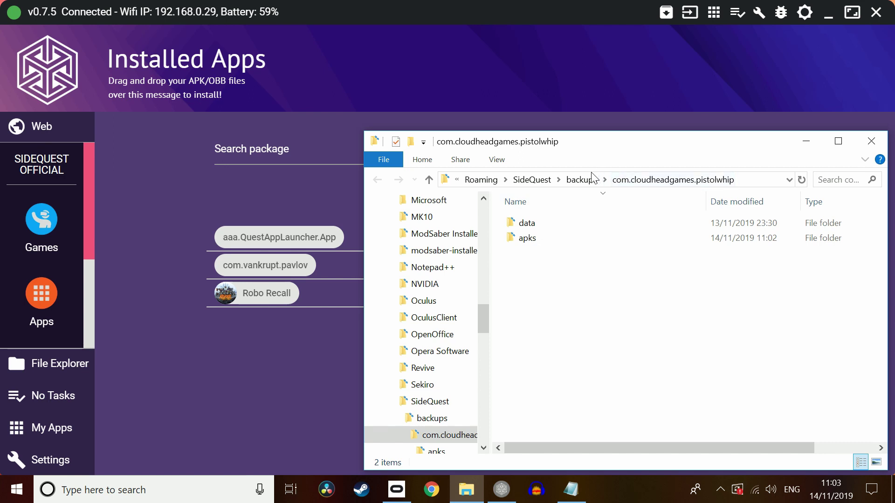
pyautogui.click(559, 243)
pyautogui.doubleClick(560, 243)
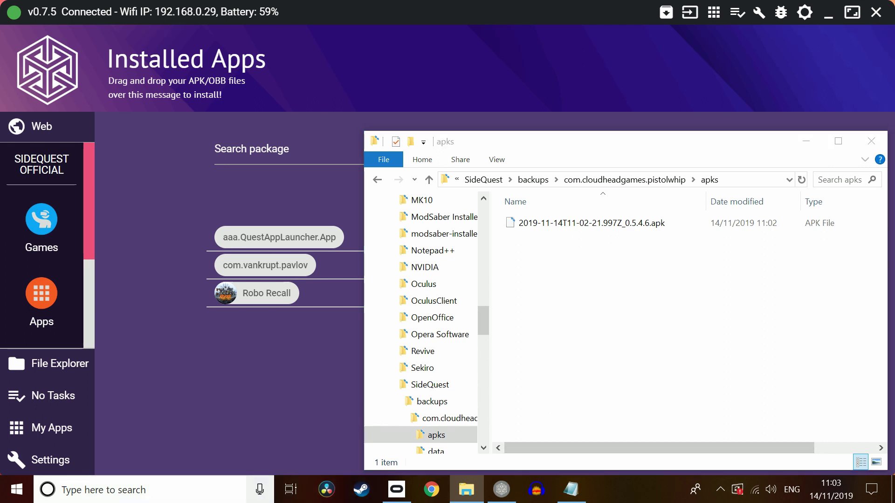
# Launch APK Easy Tool from Start search and drag the backed-up Pistol Whip .apk onto it
pyautogui.click(257, 478)
pyautogui.write('a')
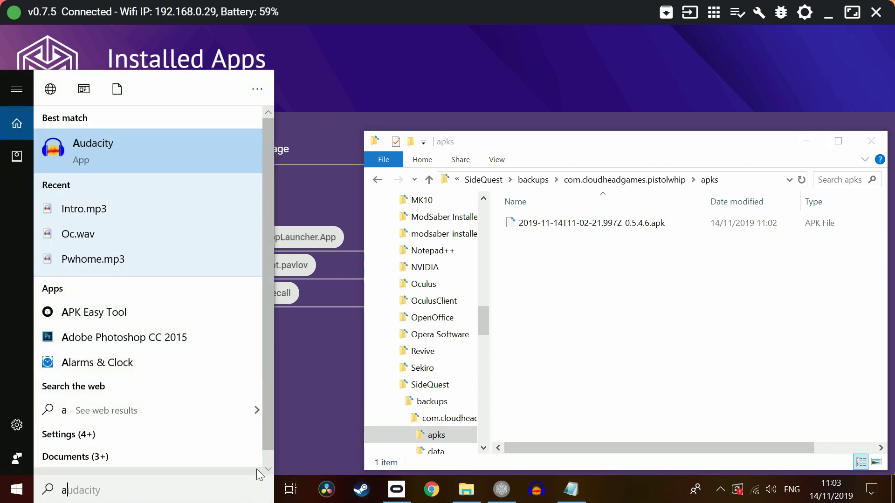
pyautogui.write('pk')
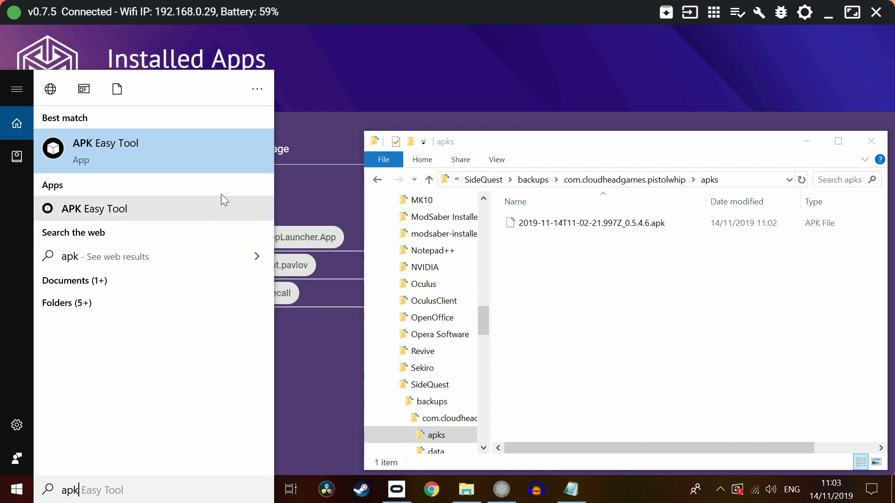
pyautogui.click(229, 171)
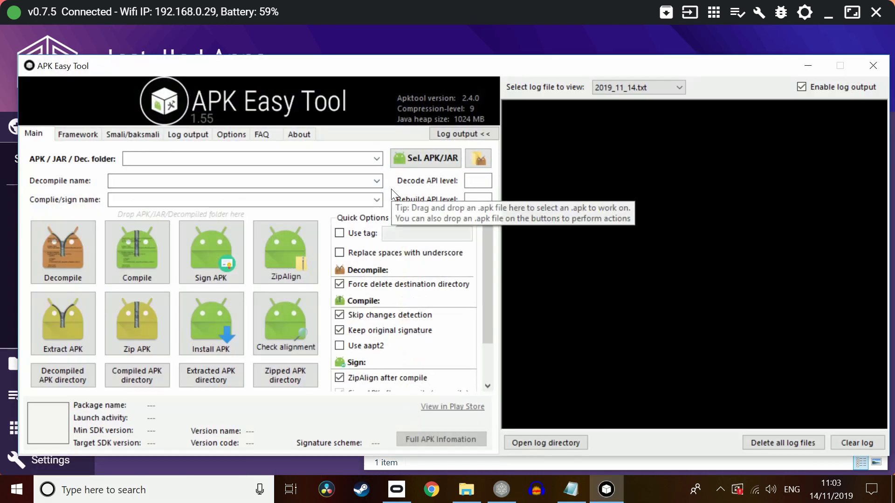
pyautogui.click(466, 489)
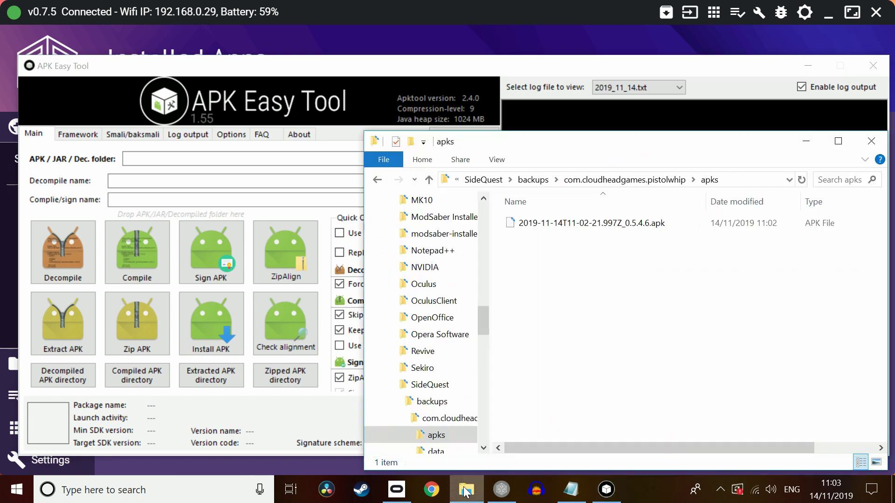
pyautogui.moveTo(527, 151); pyautogui.dragTo(578, 129)
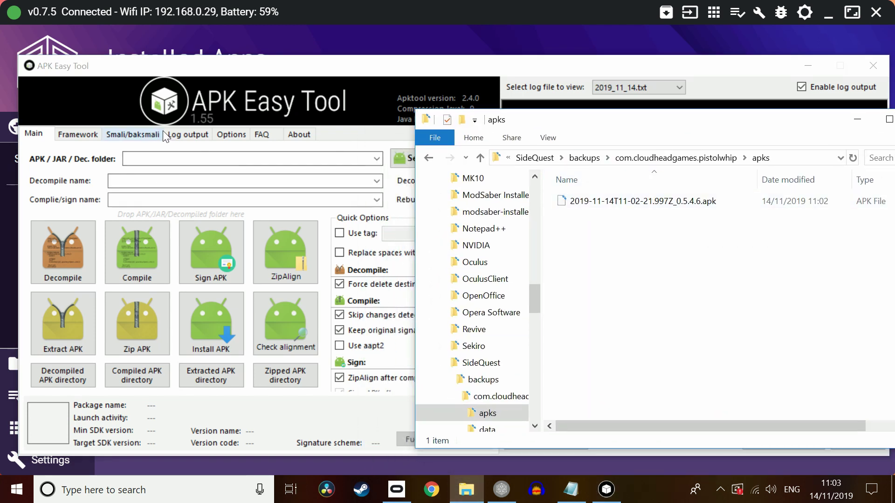
pyautogui.moveTo(652, 212); pyautogui.dragTo(315, 145)
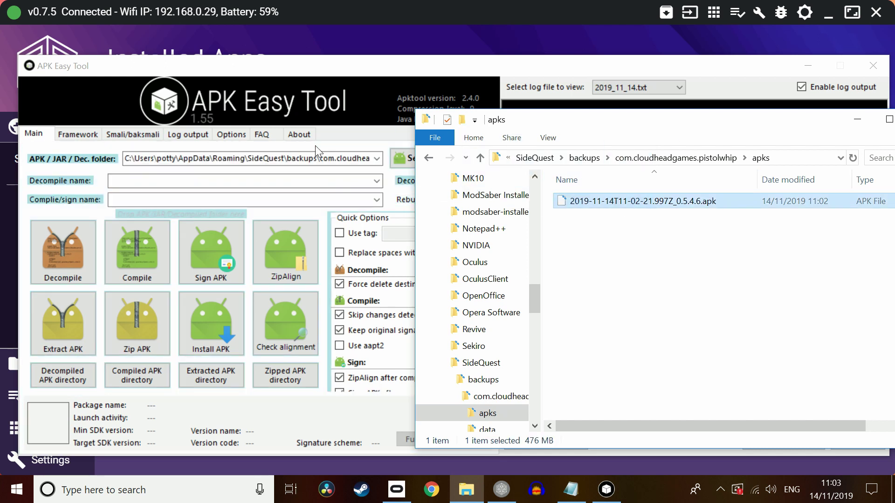
# Reveal APK Easy Tool and confirm ZipAlign and Sign APK after compile are enabled
pyautogui.click(855, 118)
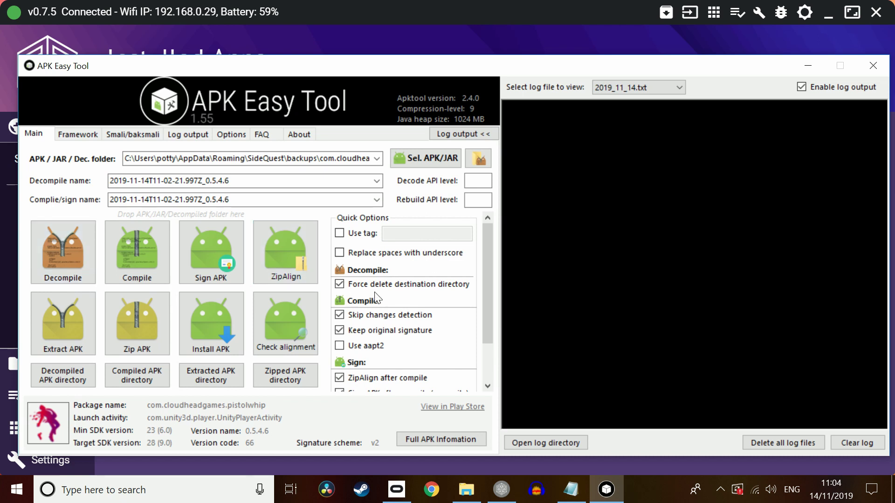
pyautogui.moveTo(488, 264); pyautogui.dragTo(487, 284)
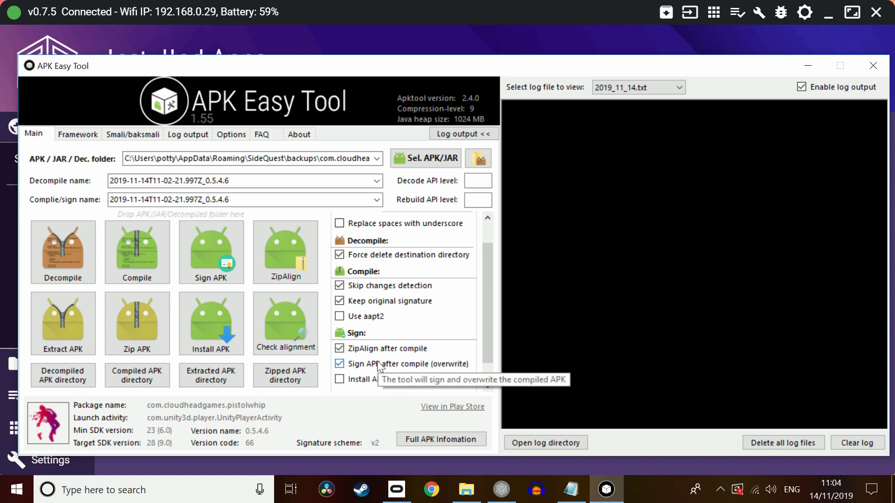
# Decompile the Pistol Whip APK and open the decompiled APKs directory
pyautogui.click(64, 246)
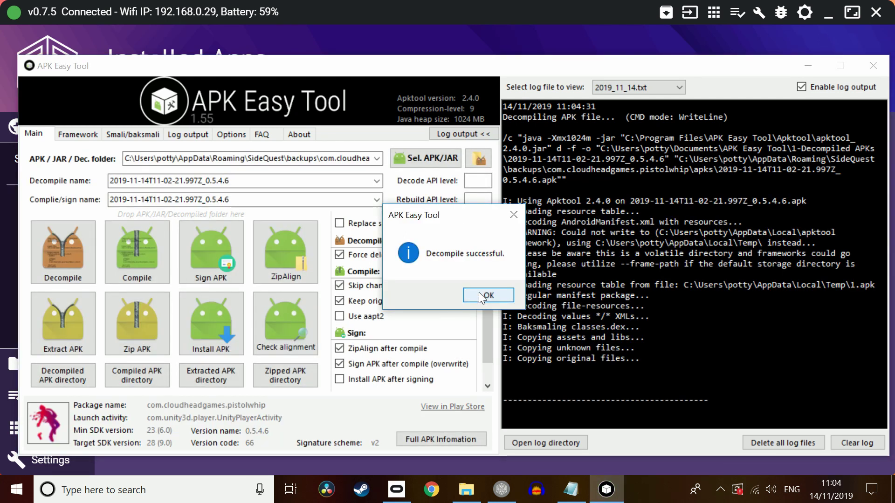
pyautogui.click(479, 293)
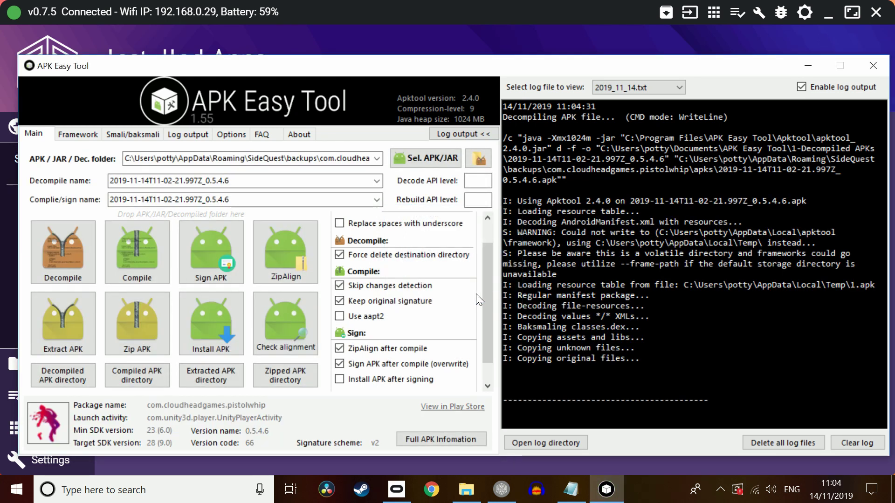
pyautogui.click(71, 377)
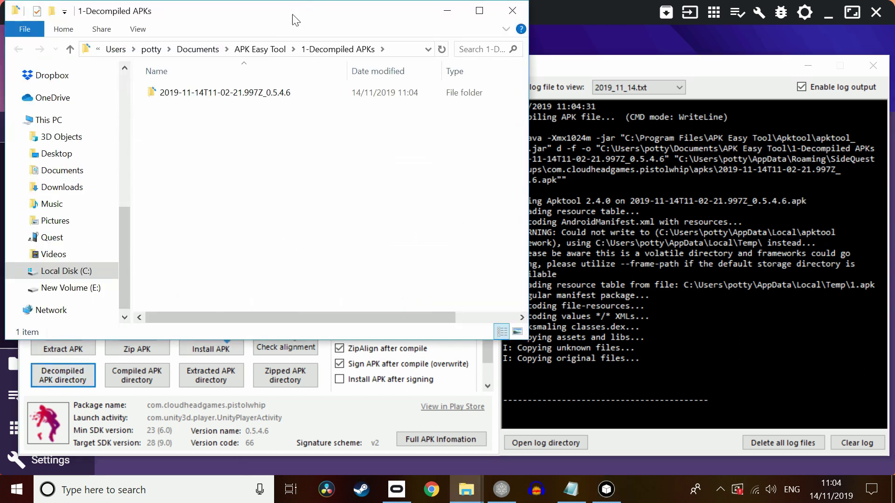
pyautogui.moveTo(275, 20); pyautogui.dragTo(576, 138)
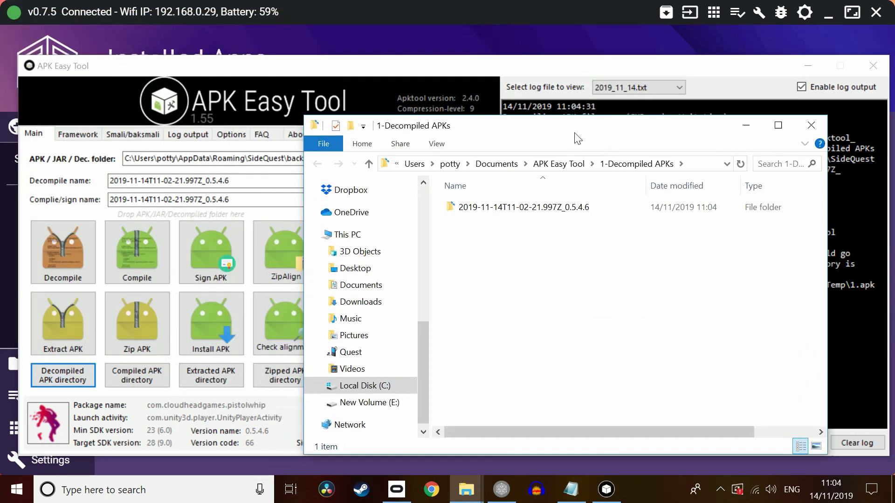
# Browse to assets > Audio > GeneratedSoundBanks > Android and scroll through its .wem files
pyautogui.doubleClick(509, 210)
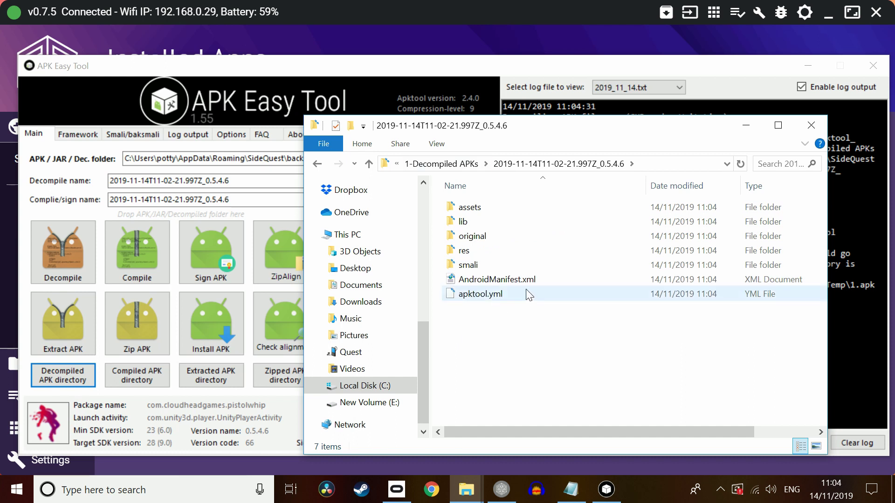
pyautogui.doubleClick(468, 206)
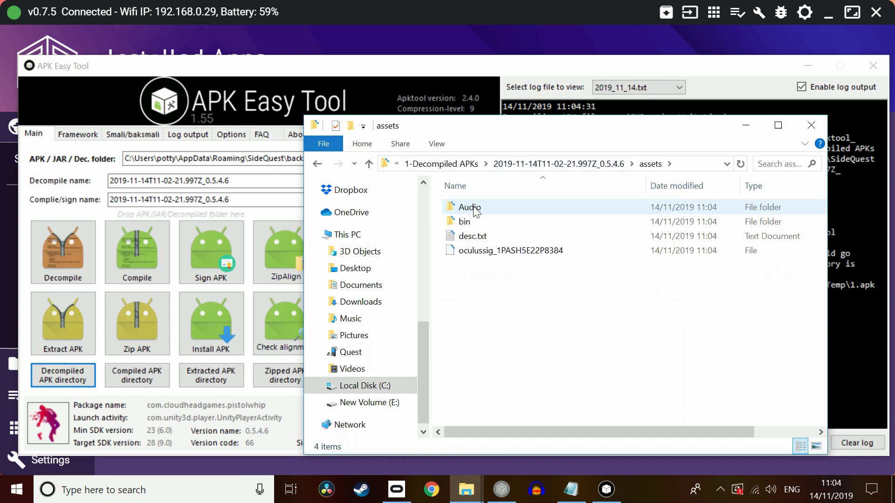
pyautogui.doubleClick(474, 208)
pyautogui.click(478, 214)
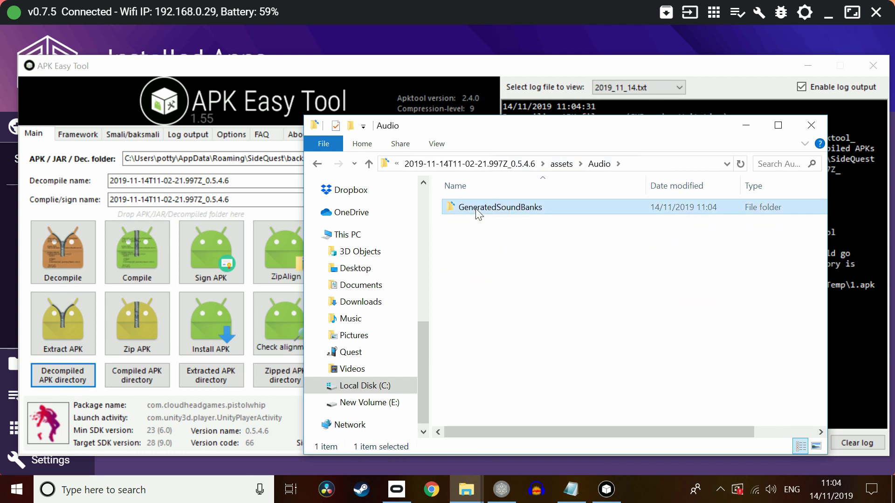
pyautogui.doubleClick(478, 214)
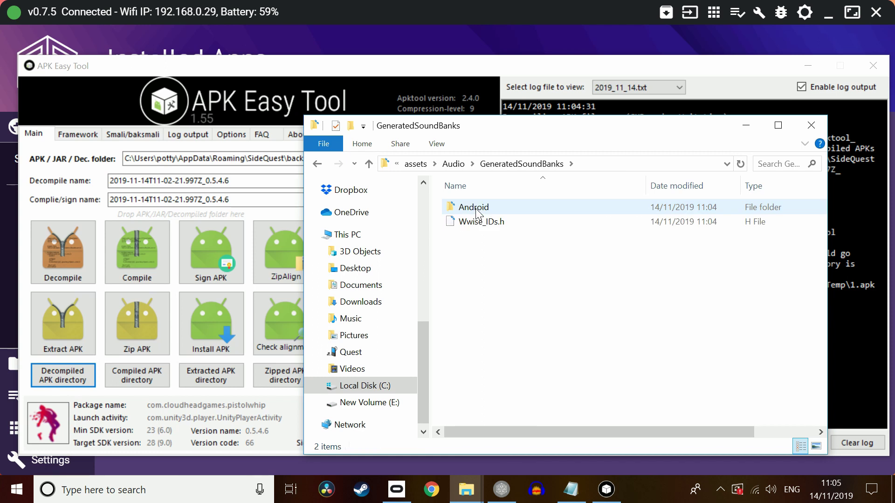
pyautogui.doubleClick(477, 214)
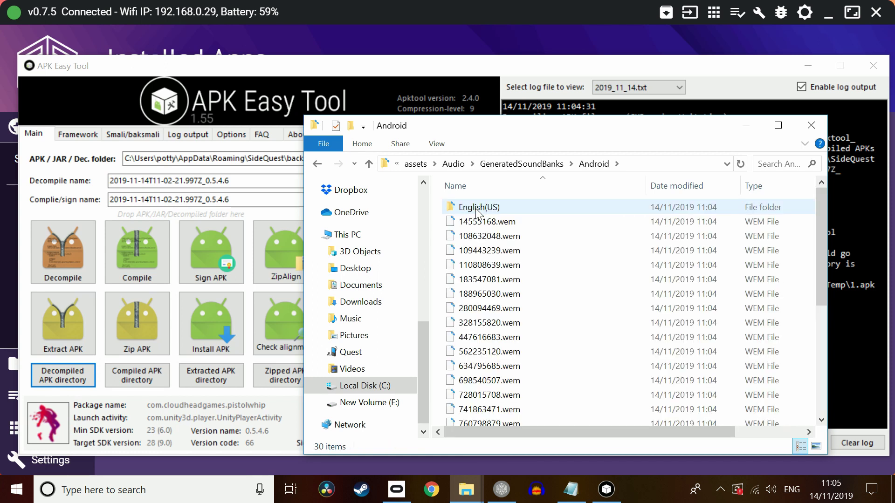
pyautogui.scroll(-1, 489, 303)
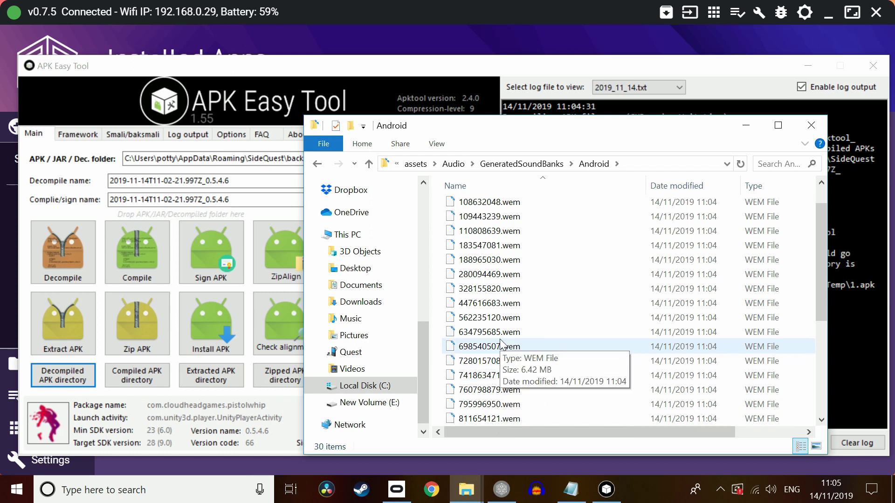
pyautogui.scroll(-1, 501, 343)
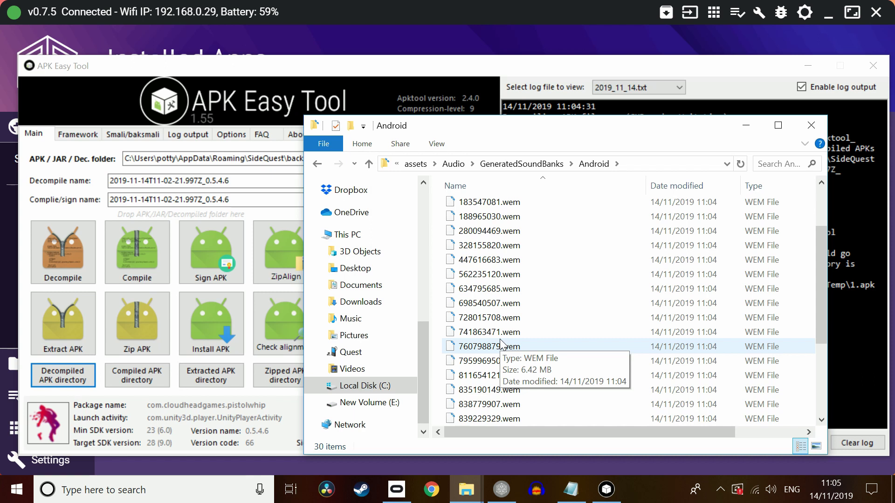
pyautogui.scroll(-3, 501, 345)
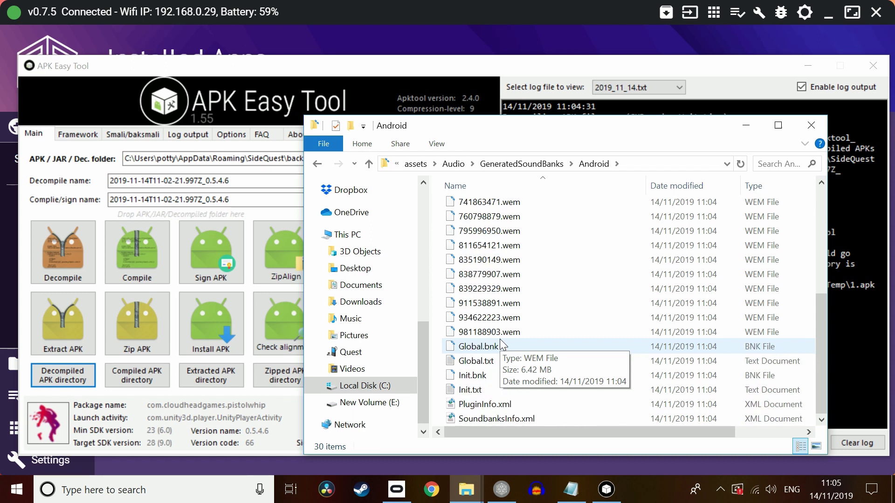
# Read the Streamed Audio IDs in Global.txt, then scroll the Android folder's .wem list to the top
pyautogui.doubleClick(486, 361)
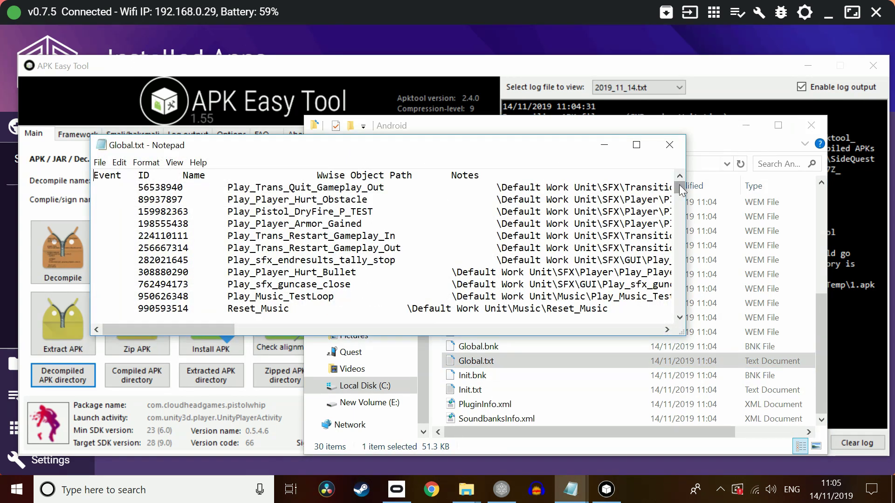
pyautogui.moveTo(681, 184); pyautogui.dragTo(681, 306)
pyautogui.scroll(1, 387, 243)
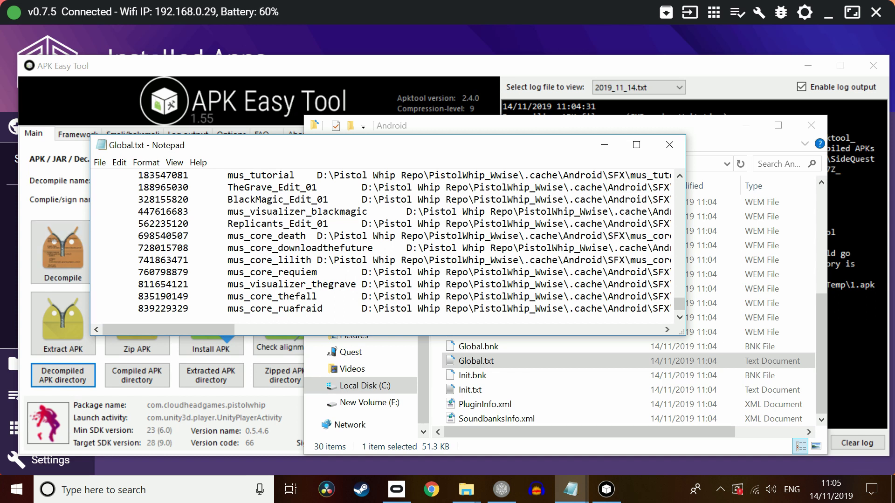
pyautogui.scroll(1, 387, 243)
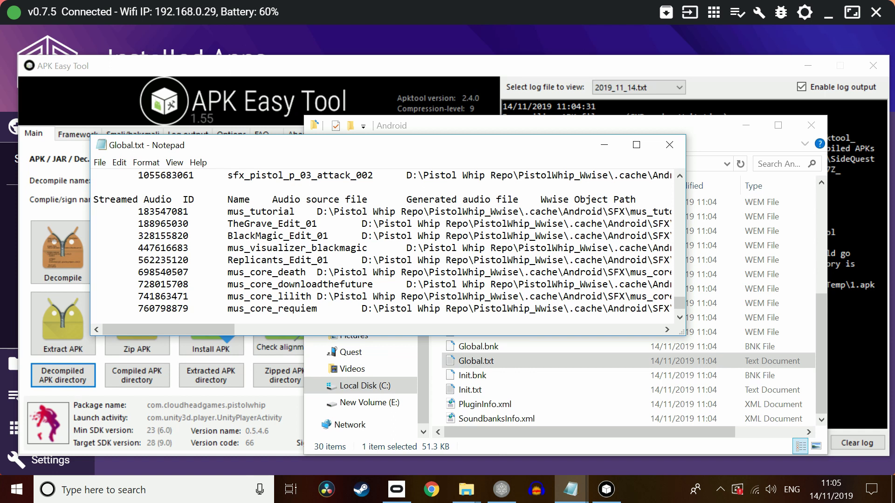
pyautogui.click(514, 365)
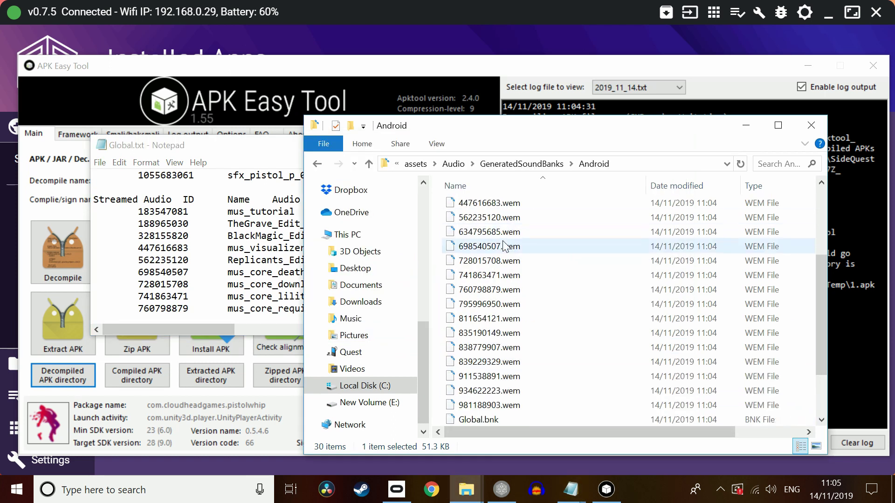
pyautogui.scroll(4, 502, 264)
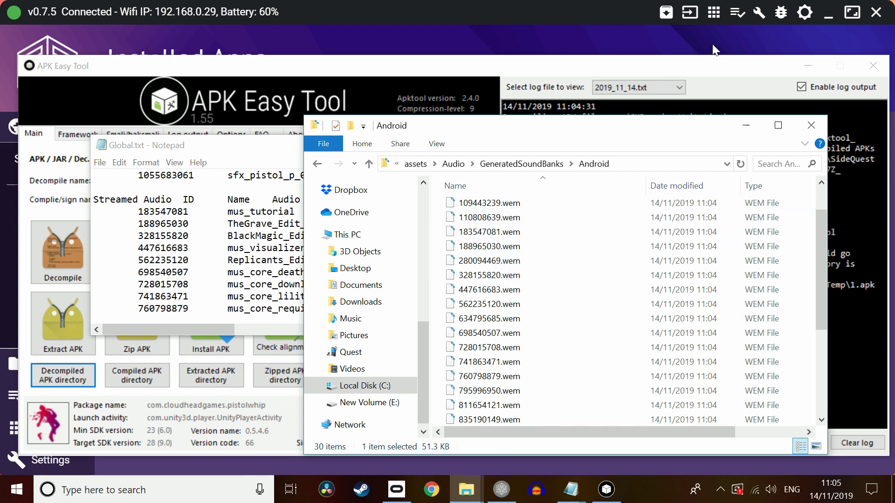
# Minimize SideQuest and APK Easy Tool, then copy the name 188965030 from the original .wem
pyautogui.click(826, 19)
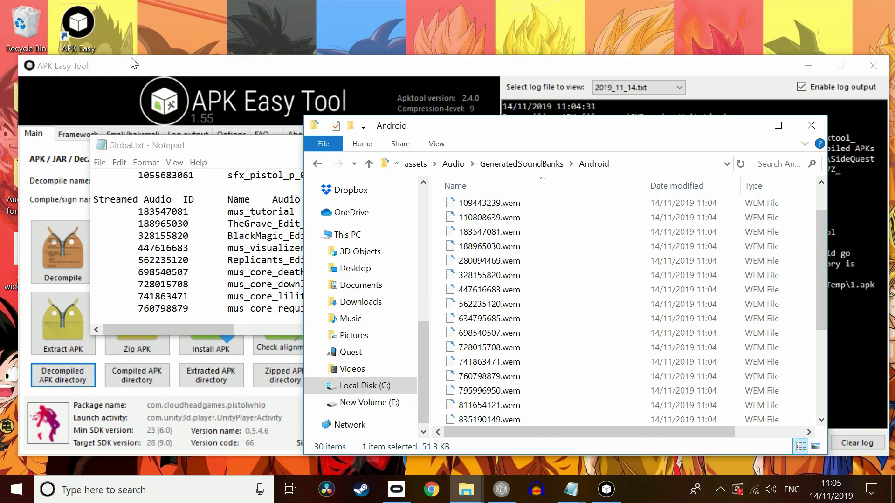
pyautogui.moveTo(167, 62); pyautogui.dragTo(274, 68)
pyautogui.moveTo(564, 72); pyautogui.dragTo(422, 47)
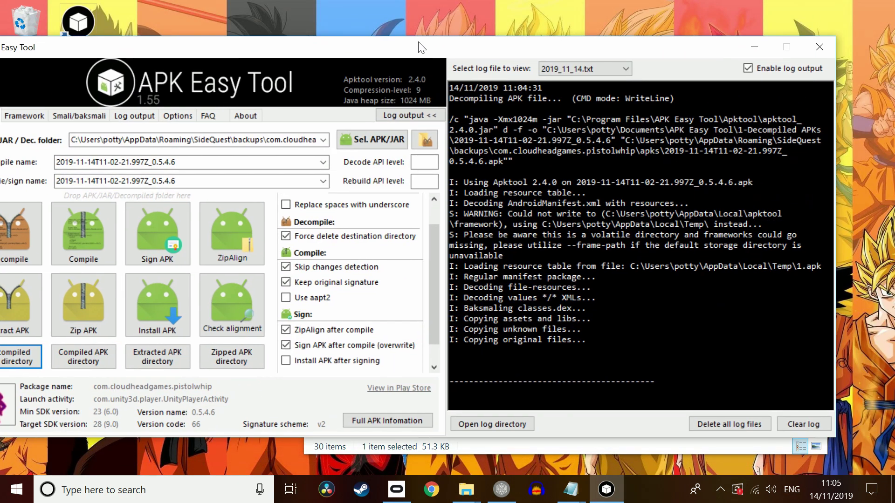
pyautogui.click(753, 44)
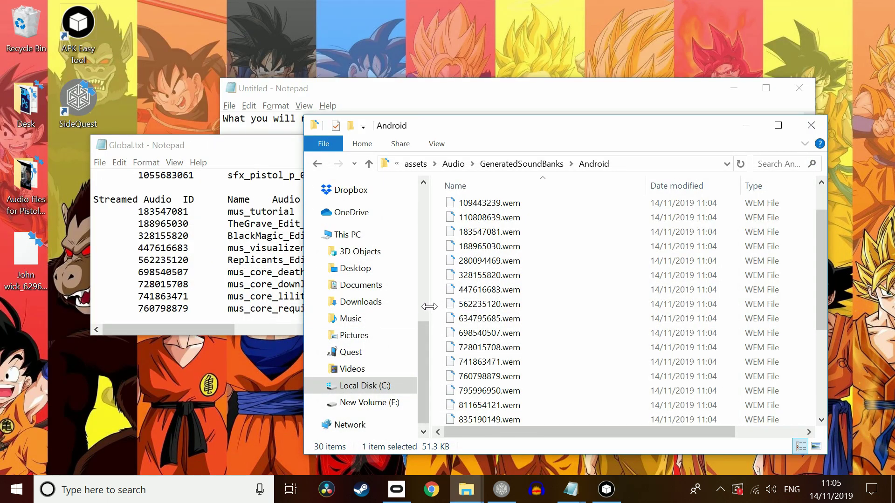
pyautogui.click(490, 246)
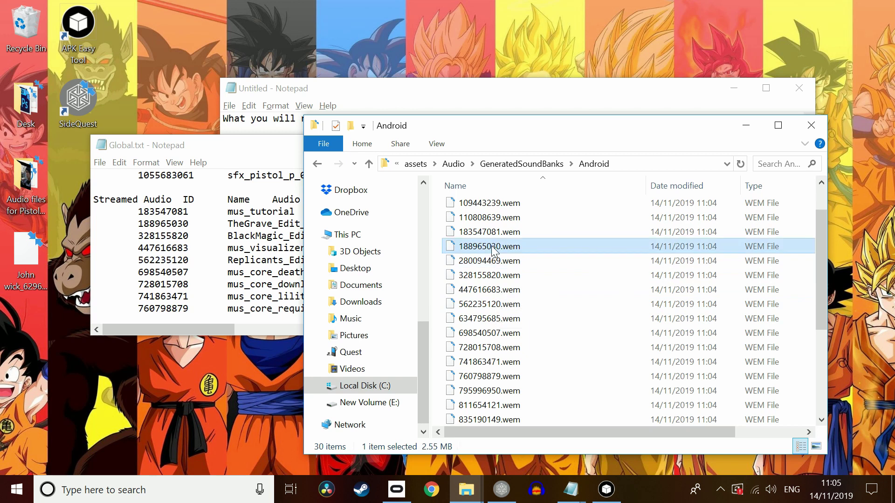
pyautogui.rightClick(492, 246)
pyautogui.click(525, 446)
pyautogui.hotkey('ctrl', 'c')
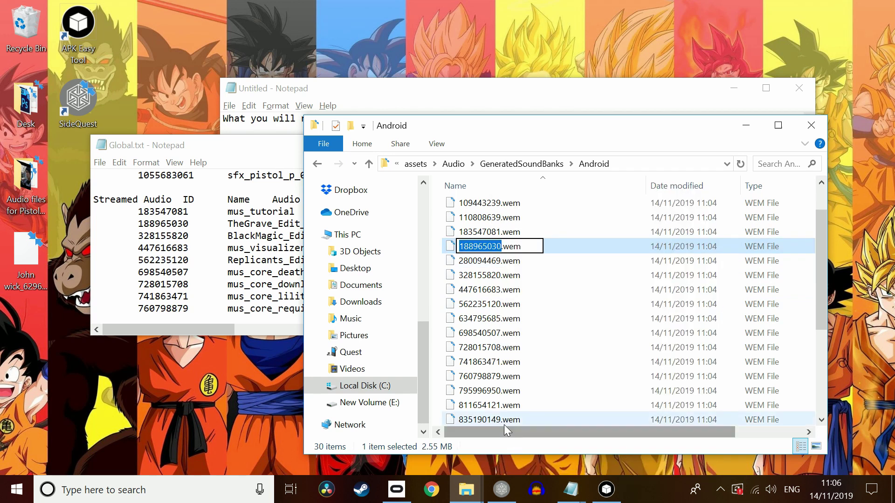
# Rename the custom song file on the desktop to 188965030.wem
pyautogui.rightClick(18, 259)
pyautogui.click(18, 261)
pyautogui.moveTo(17, 259); pyautogui.dragTo(174, 409)
pyautogui.rightClick(183, 401)
pyautogui.click(230, 369)
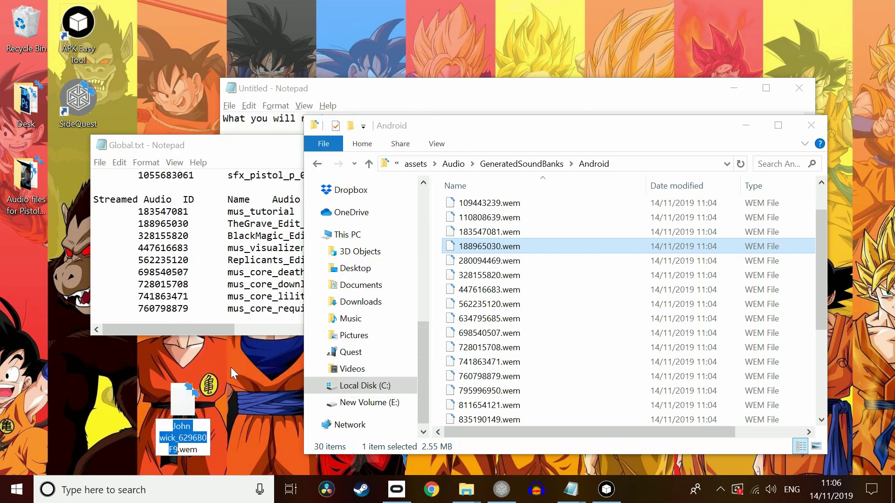
pyautogui.hotkey('ctrl', 'v')
pyautogui.press('Return')
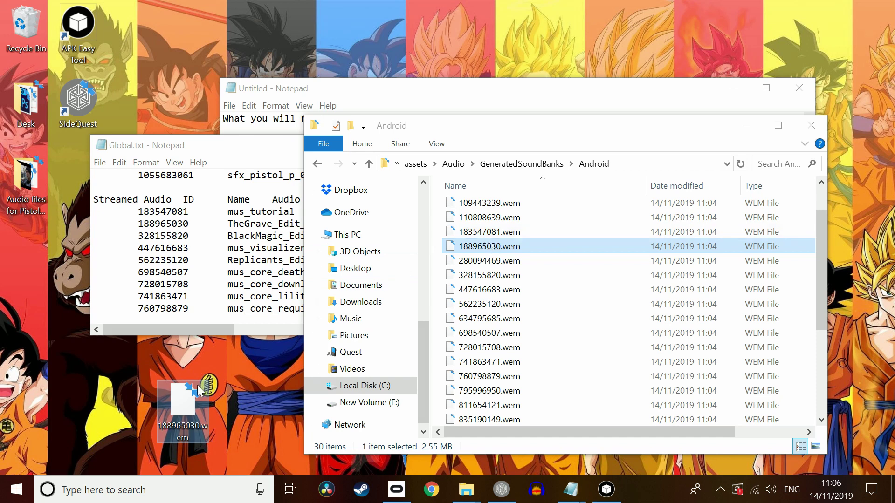
# Move the desktop 188965030.wem into the Android folder, replacing the original file
pyautogui.moveTo(189, 405); pyautogui.dragTo(597, 250)
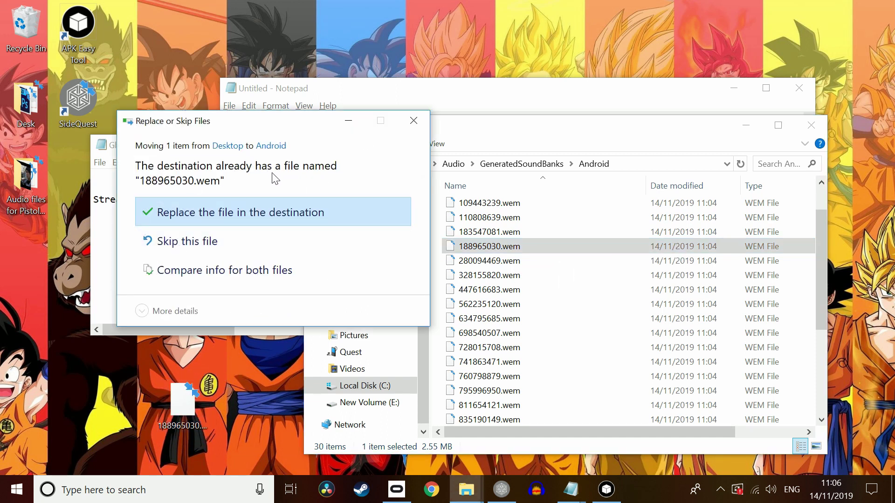
pyautogui.click(275, 217)
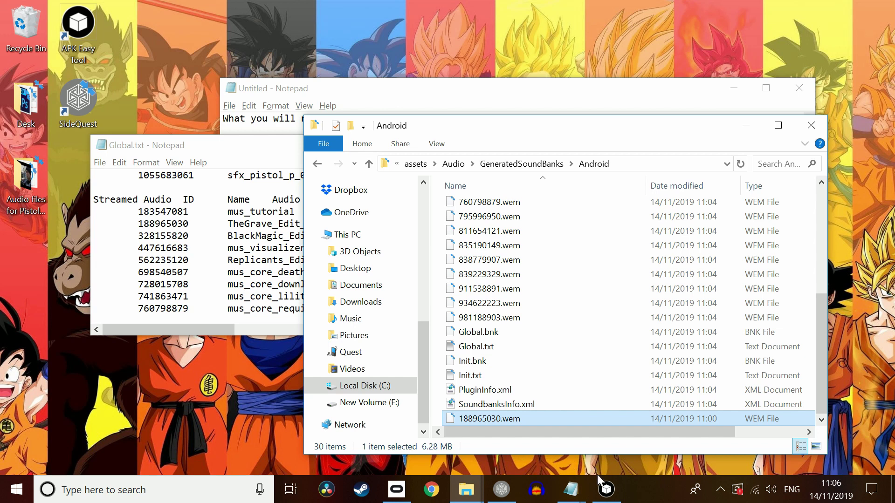
# Compile the modified Pistol Whip folder in APK Easy Tool and acknowledge 'Sign successful.'
pyautogui.click(606, 489)
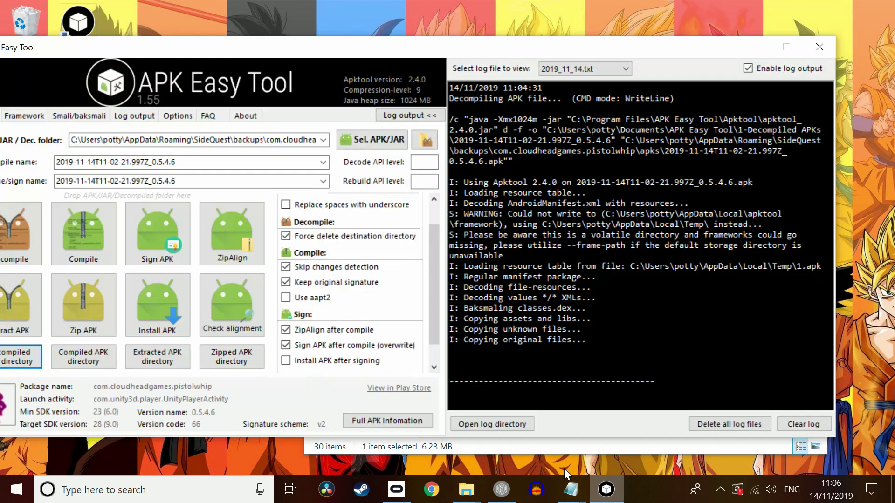
pyautogui.moveTo(250, 55); pyautogui.dragTo(356, 65)
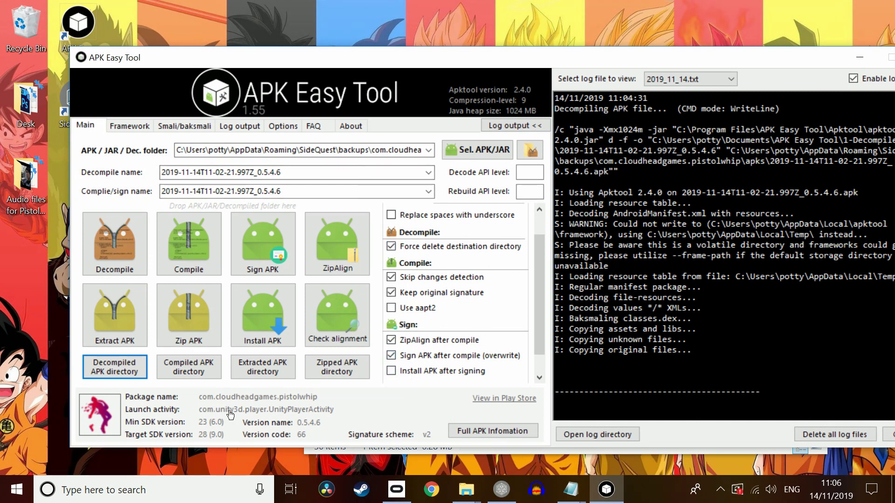
pyautogui.click(202, 255)
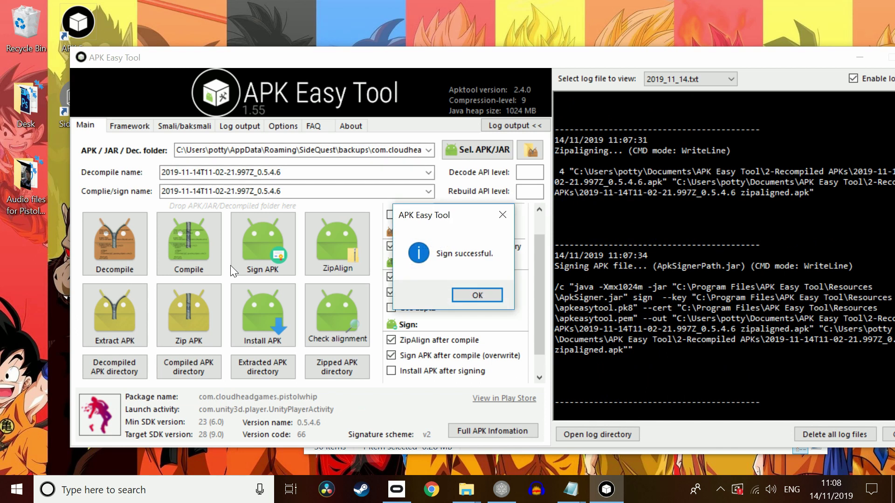
pyautogui.click(469, 297)
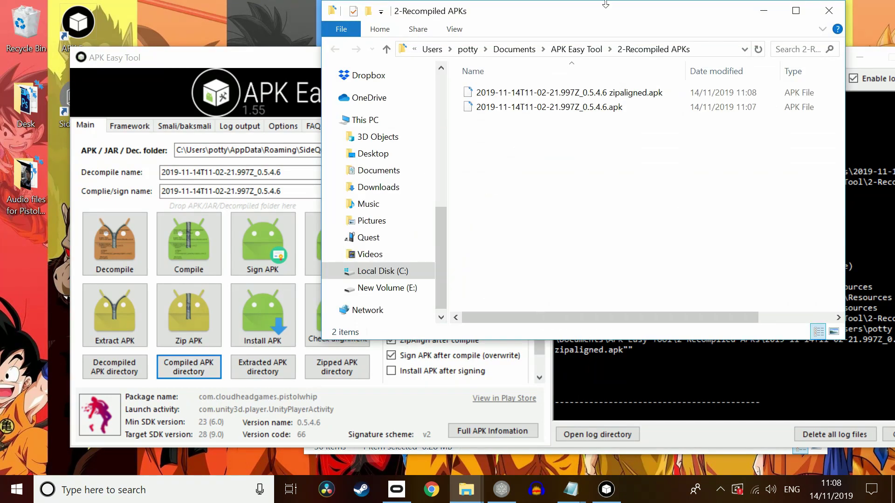
# Drag the zipaligned .apk from 2-Recompiled APKs onto SideQuest's Installed Apps to install it
pyautogui.moveTo(594, 20); pyautogui.dragTo(476, 109)
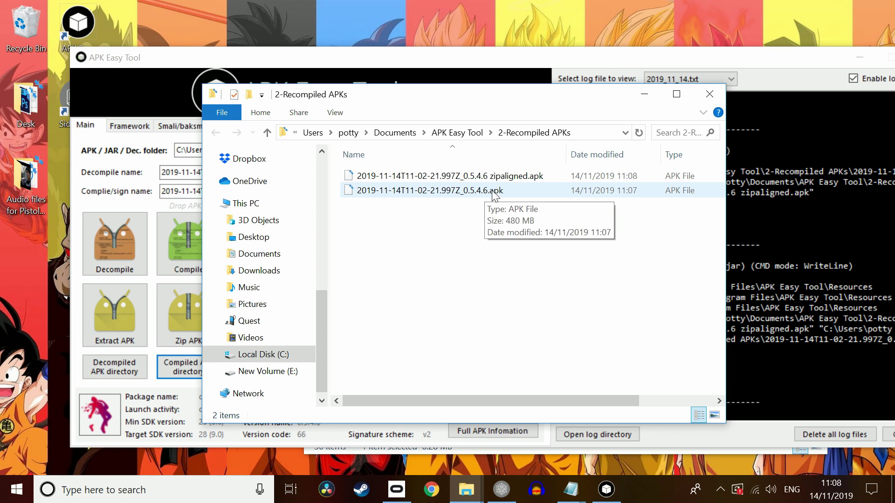
pyautogui.moveTo(527, 187)
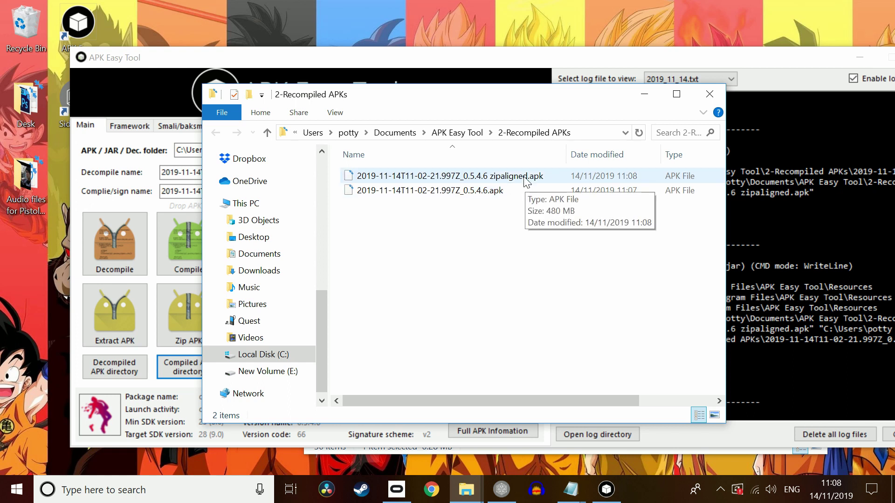
pyautogui.click(501, 494)
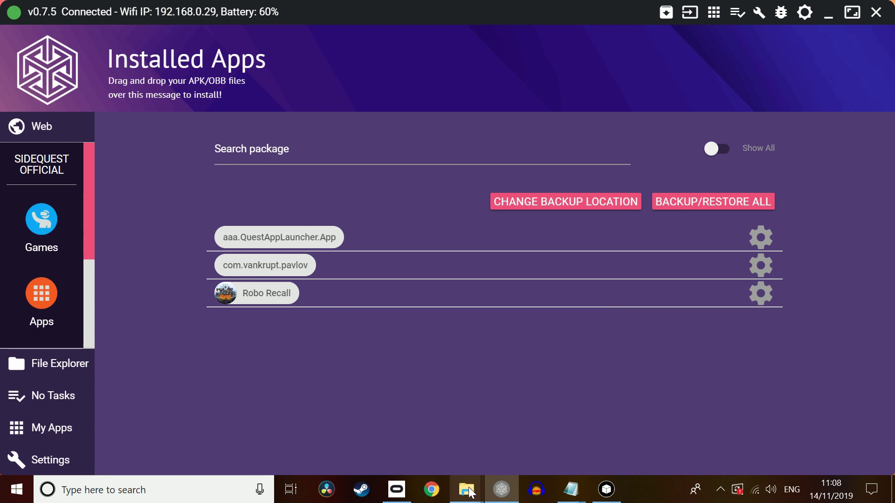
pyautogui.moveTo(484, 482)
pyautogui.click(593, 443)
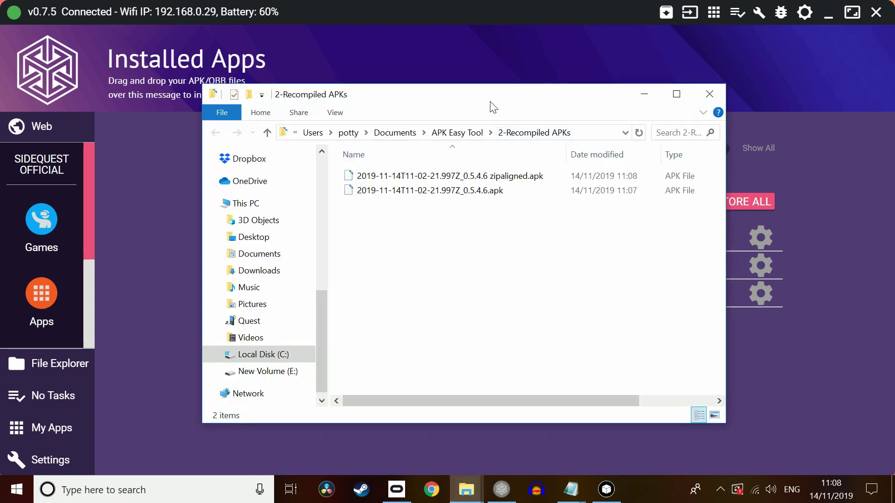
pyautogui.moveTo(492, 98); pyautogui.dragTo(510, 324)
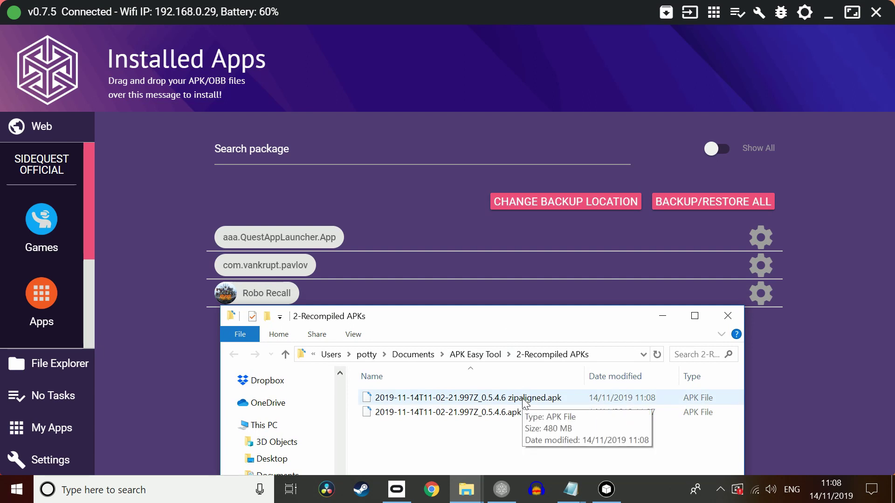
pyautogui.moveTo(519, 397); pyautogui.dragTo(139, 80)
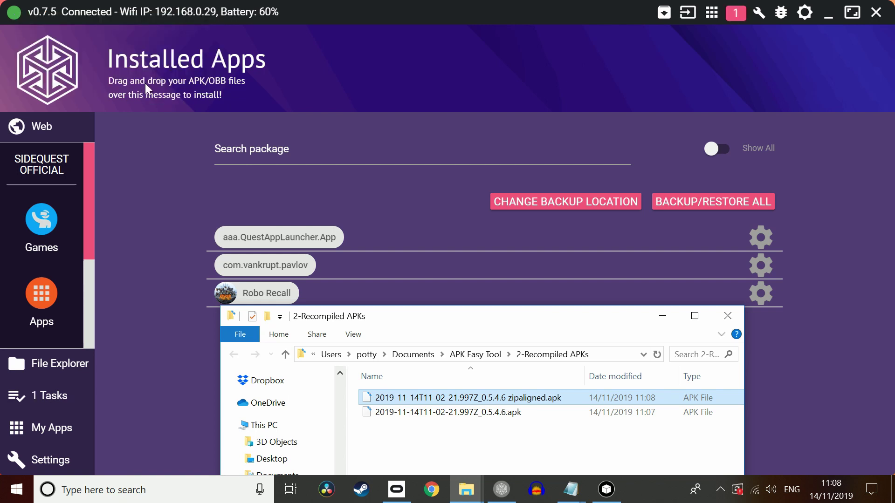
pyautogui.click(662, 316)
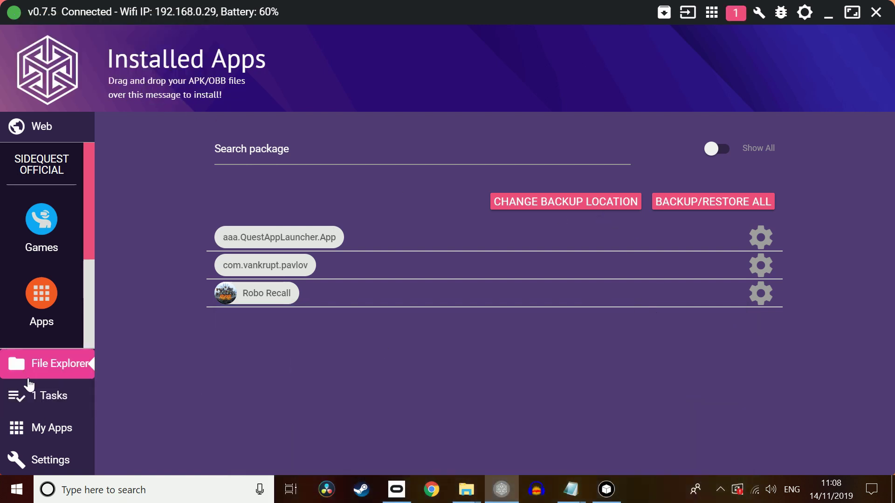
# Open SideQuest's Current Tasks and wait for 'All tasks completed!'
pyautogui.click(33, 394)
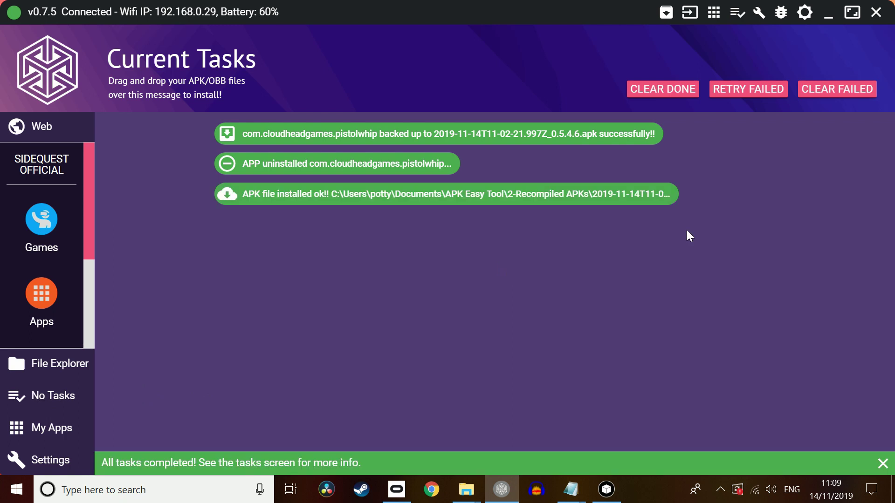